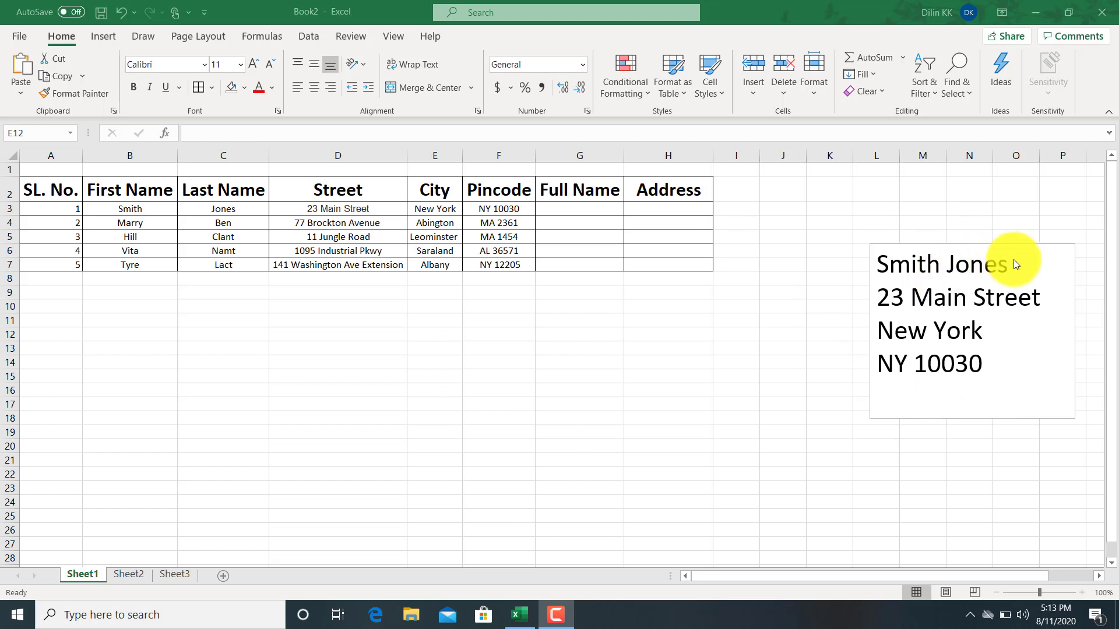
- Enter the formula =B3&" "&C3 in the Full Name cell G3 to join first and last name with a space
{"action": "key", "text": "alt+Tab"}
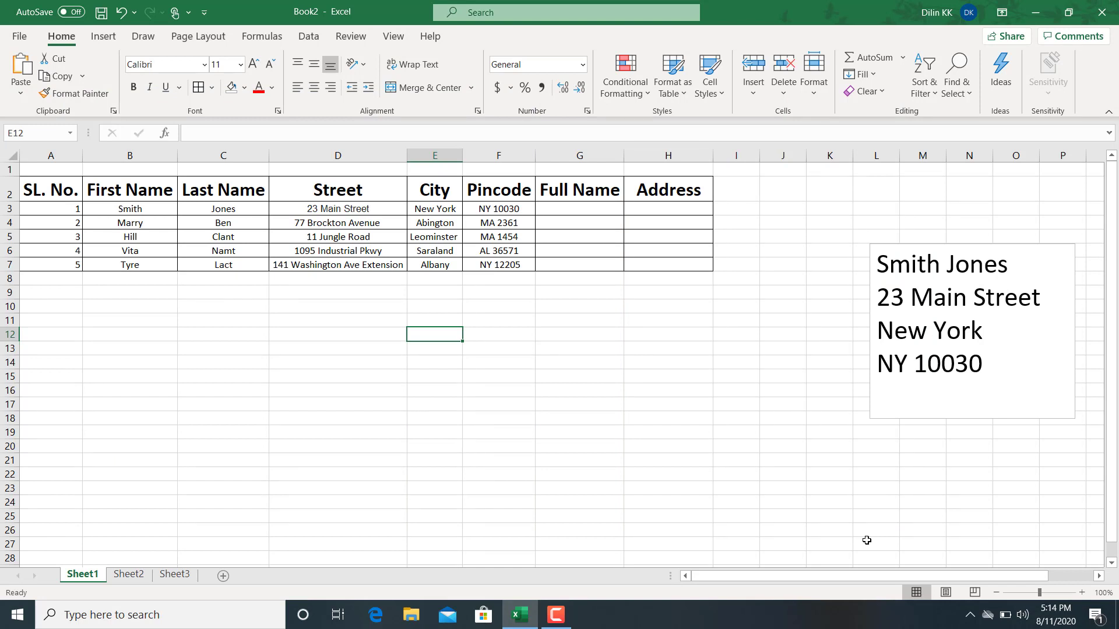
{"action": "left_click", "coordinate": [555, 209]}
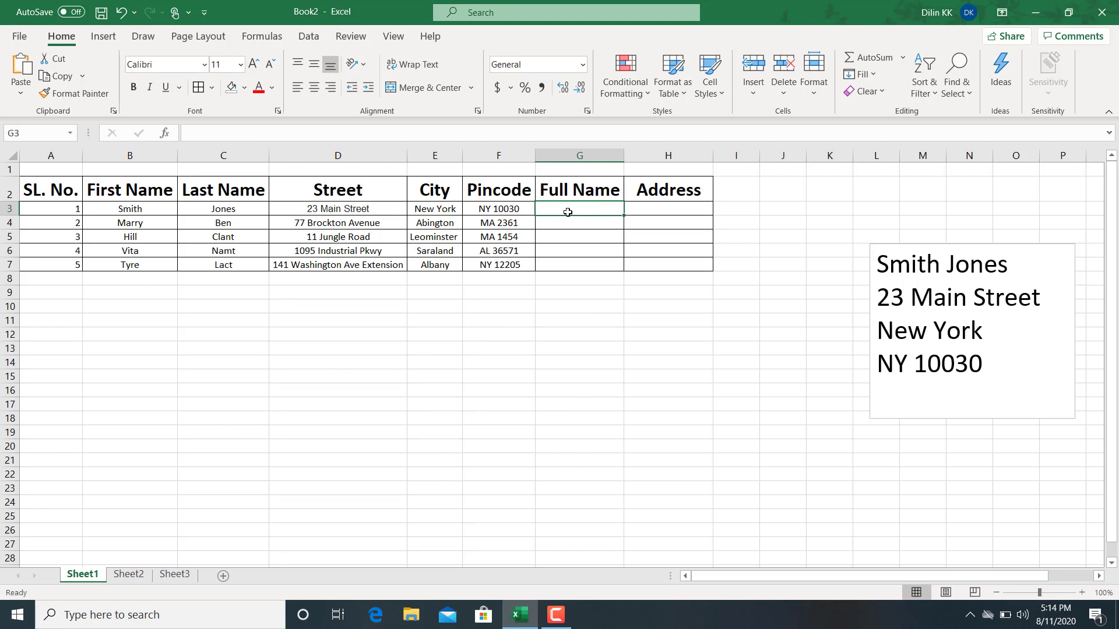
{"action": "left_click", "coordinate": [224, 137]}
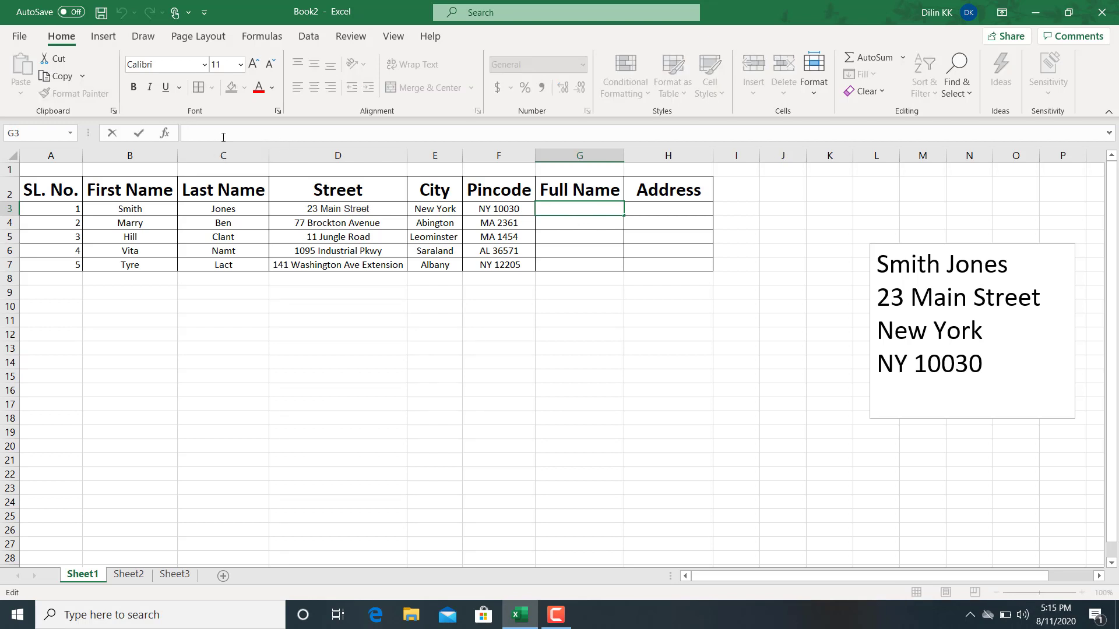
{"action": "type", "text": "="}
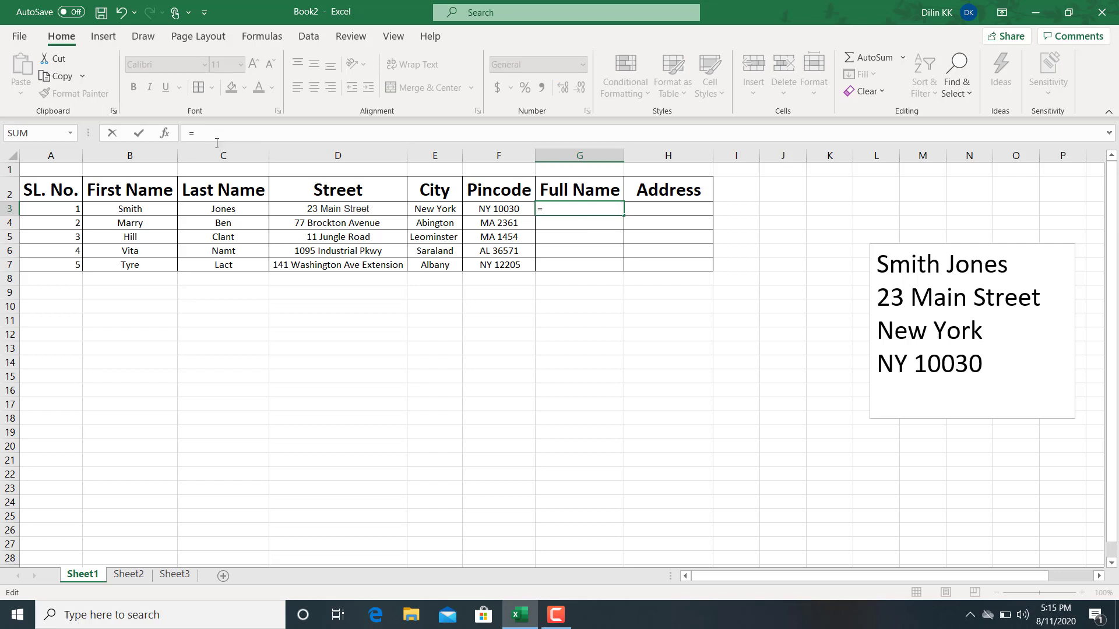
{"action": "left_click", "coordinate": [140, 209]}
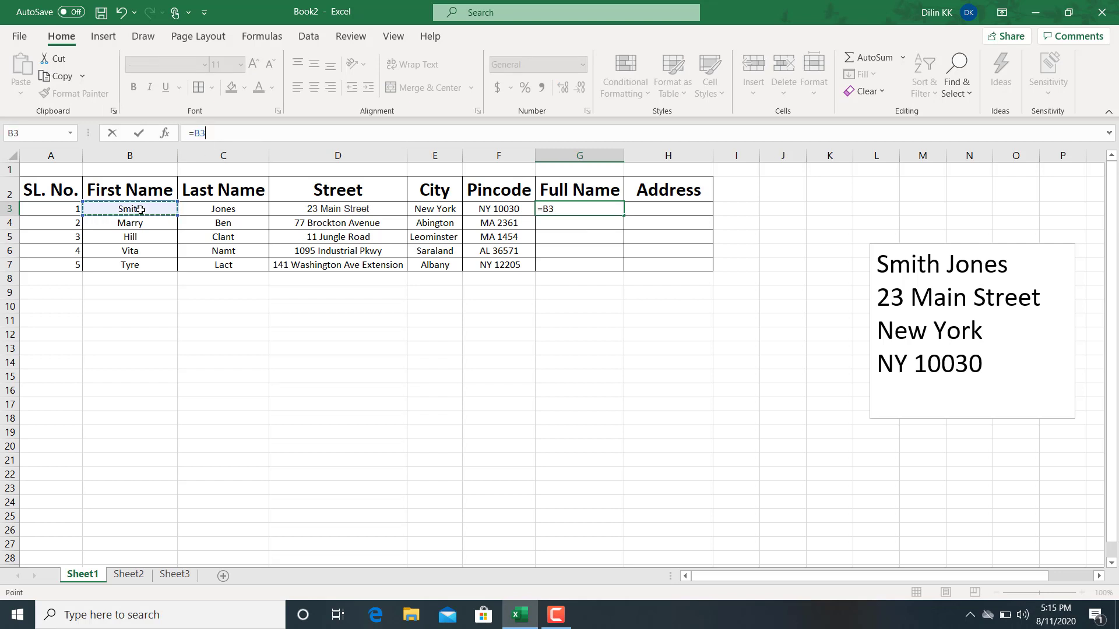
{"action": "type", "text": "&"}
{"action": "left_click", "coordinate": [200, 208]}
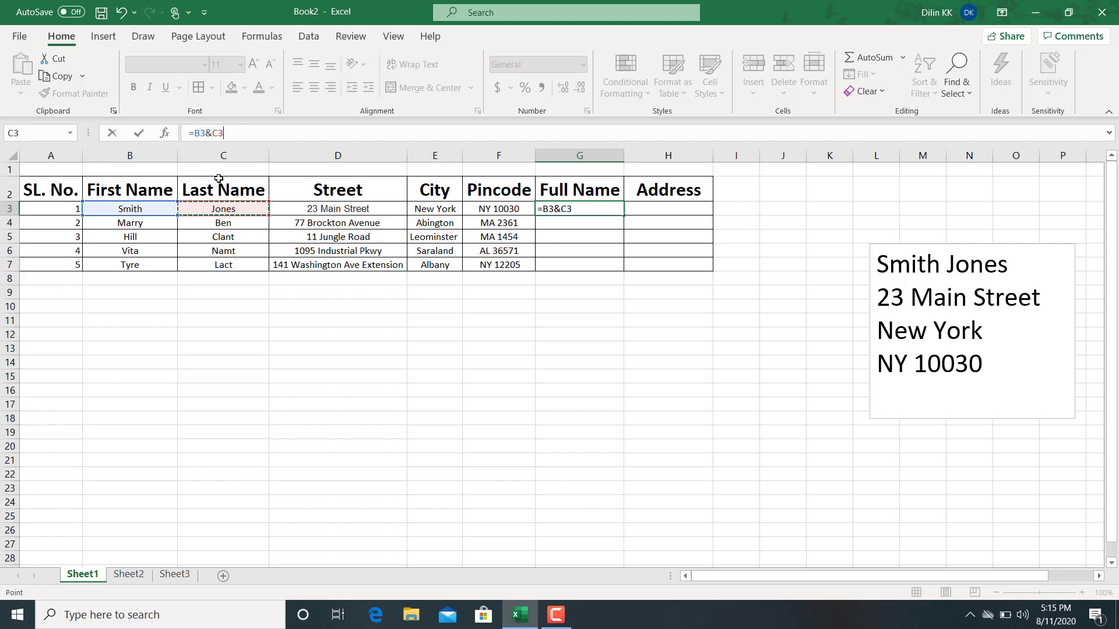
{"action": "left_click", "coordinate": [213, 134]}
{"action": "type", "text": "\"\""}
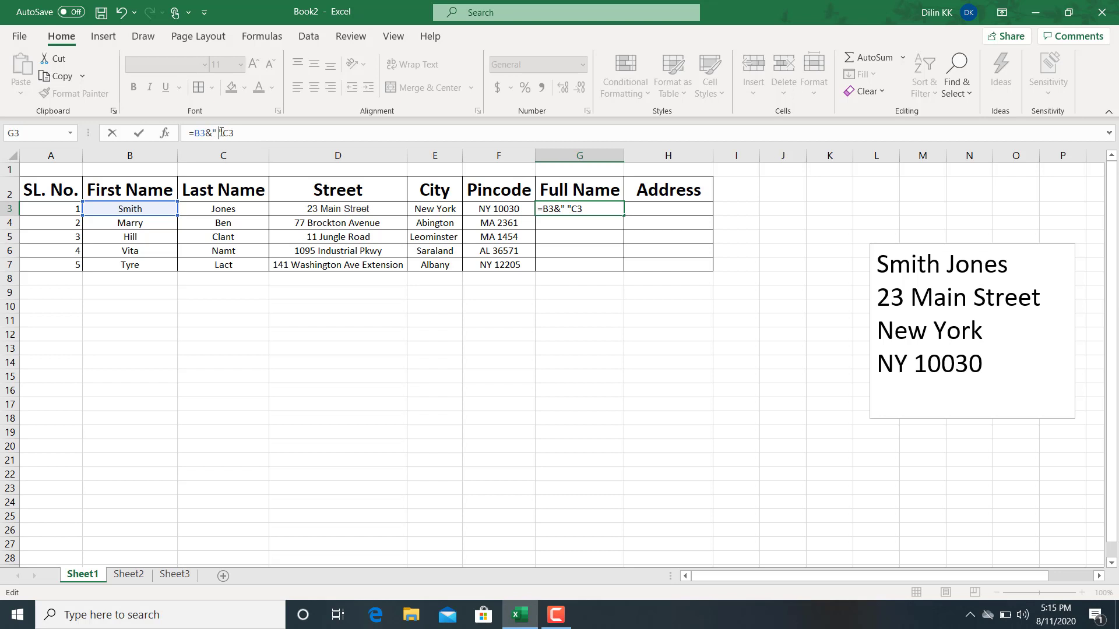
{"action": "type", "text": " &"}
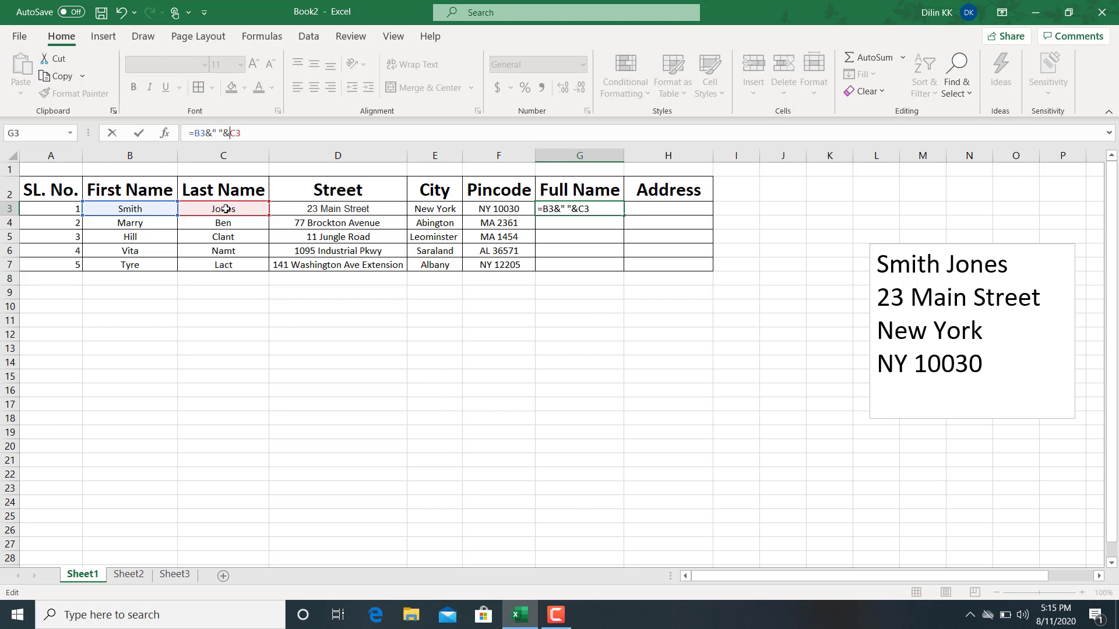
{"action": "key", "text": "Return"}
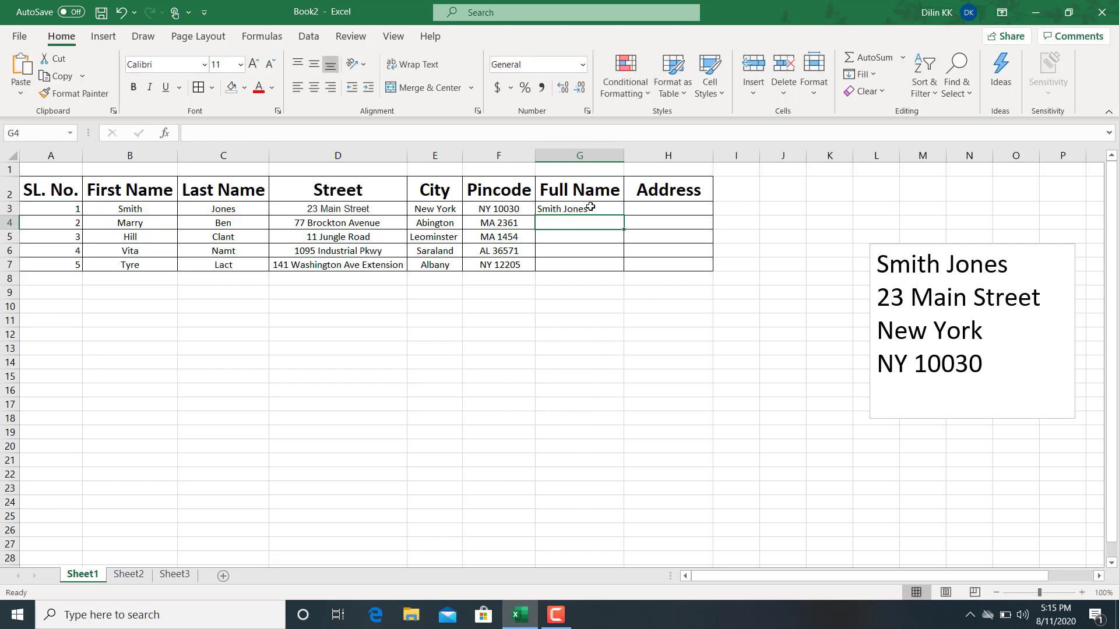
- Add a comma before the space in the separator of G3's formula, making it =B3&", "&C3
{"action": "left_click", "coordinate": [552, 209]}
{"action": "left_click", "coordinate": [217, 133]}
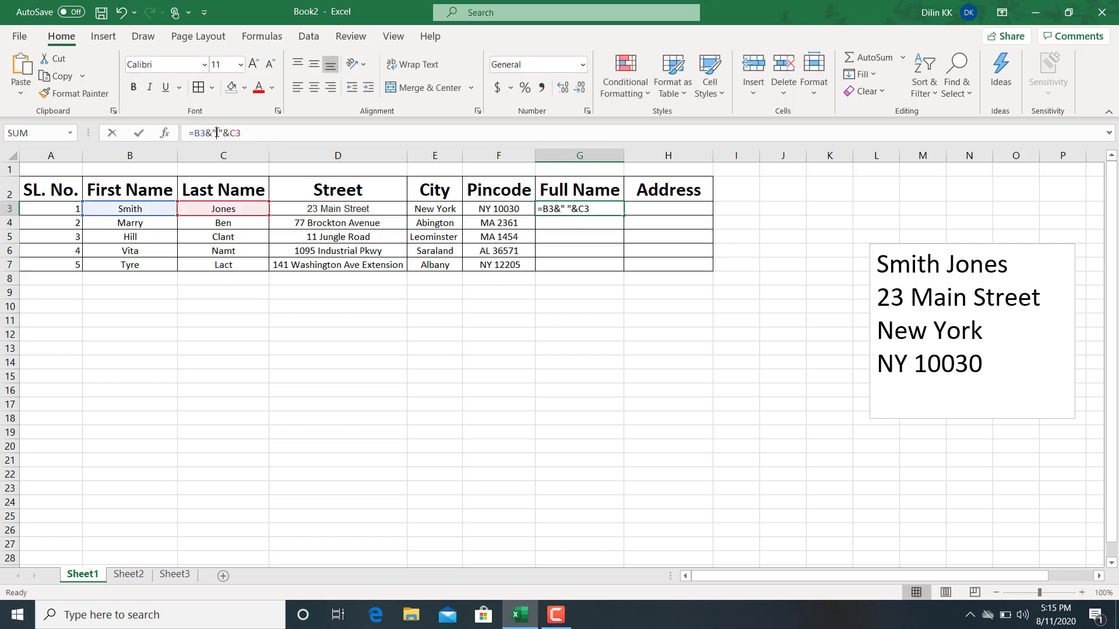
{"action": "type", "text": ","}
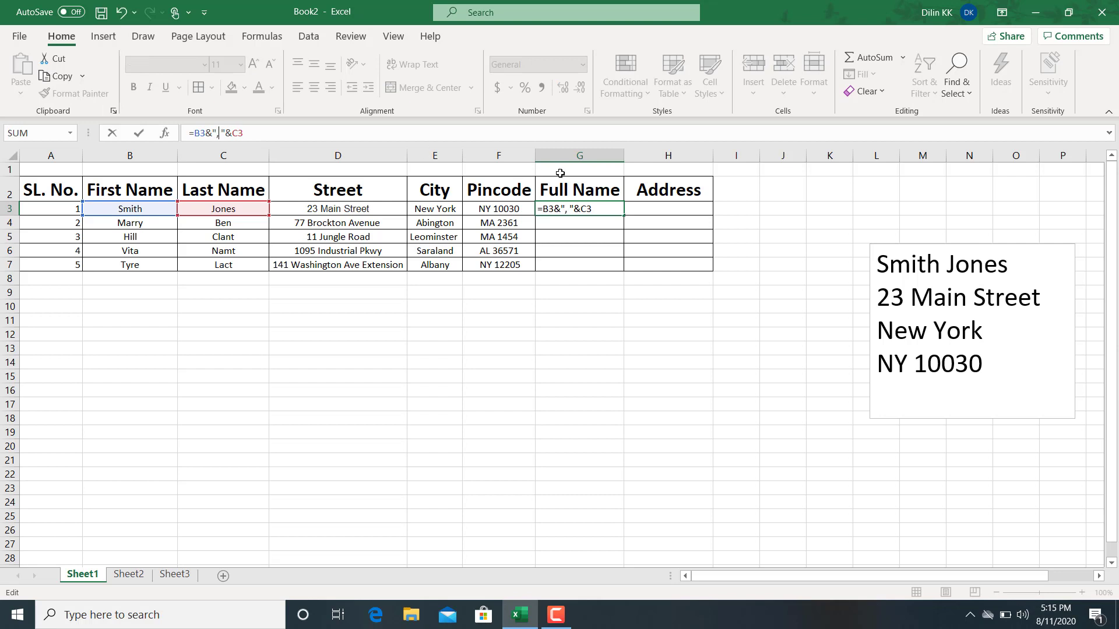
{"action": "key", "text": "Return"}
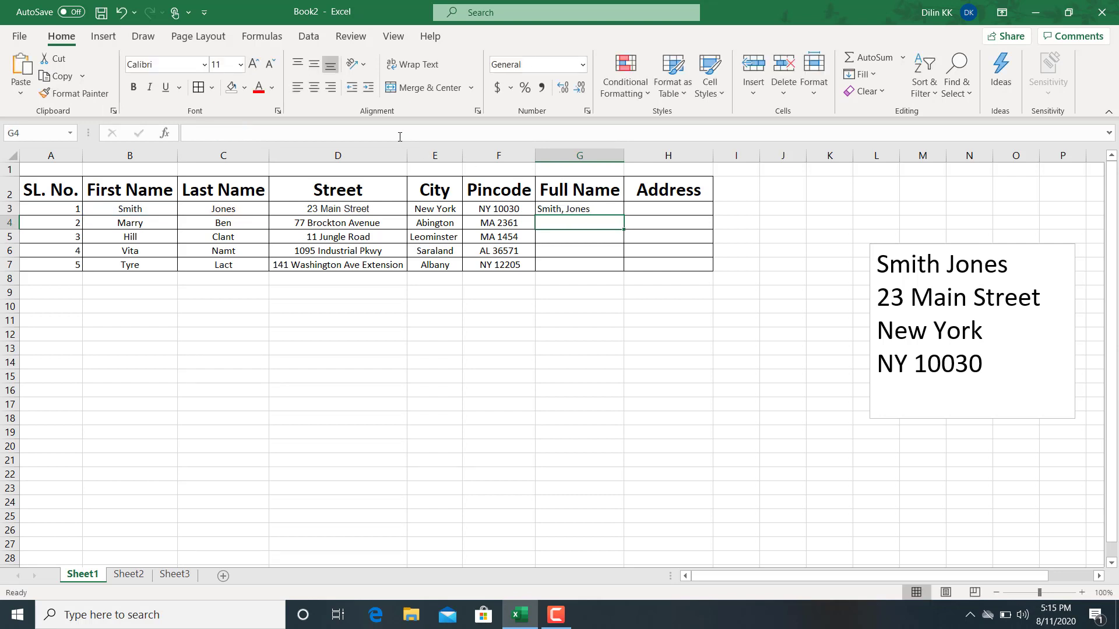
- Replace the comma in G3's separator with a space, making the formula =B3&" "&C3
{"action": "left_click", "coordinate": [580, 212]}
{"action": "left_click", "coordinate": [217, 133]}
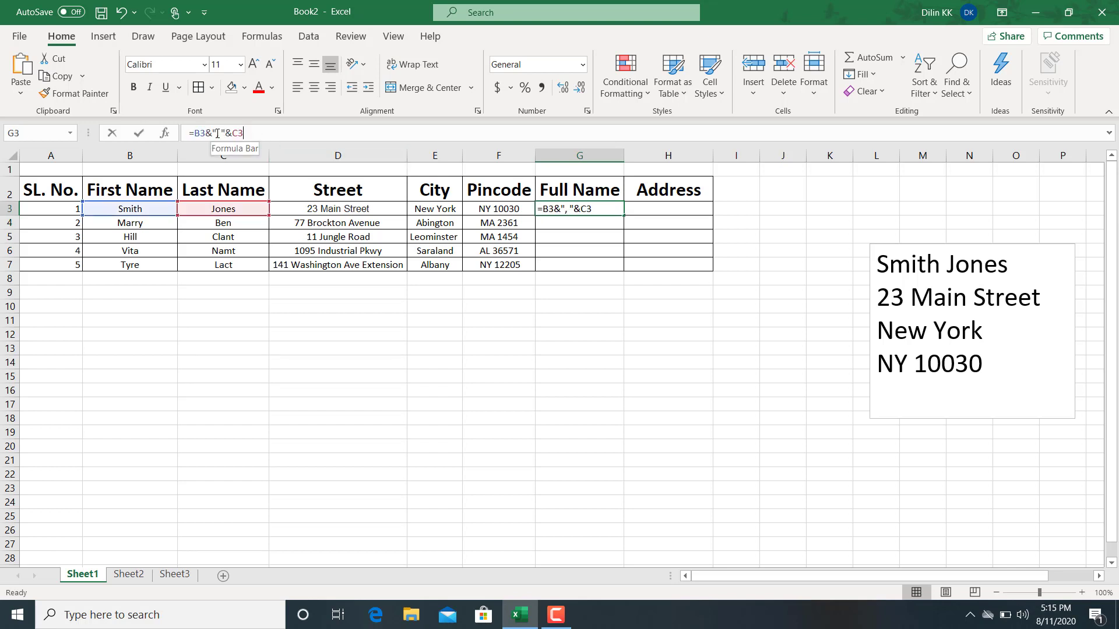
{"action": "key", "text": "BackSpace"}
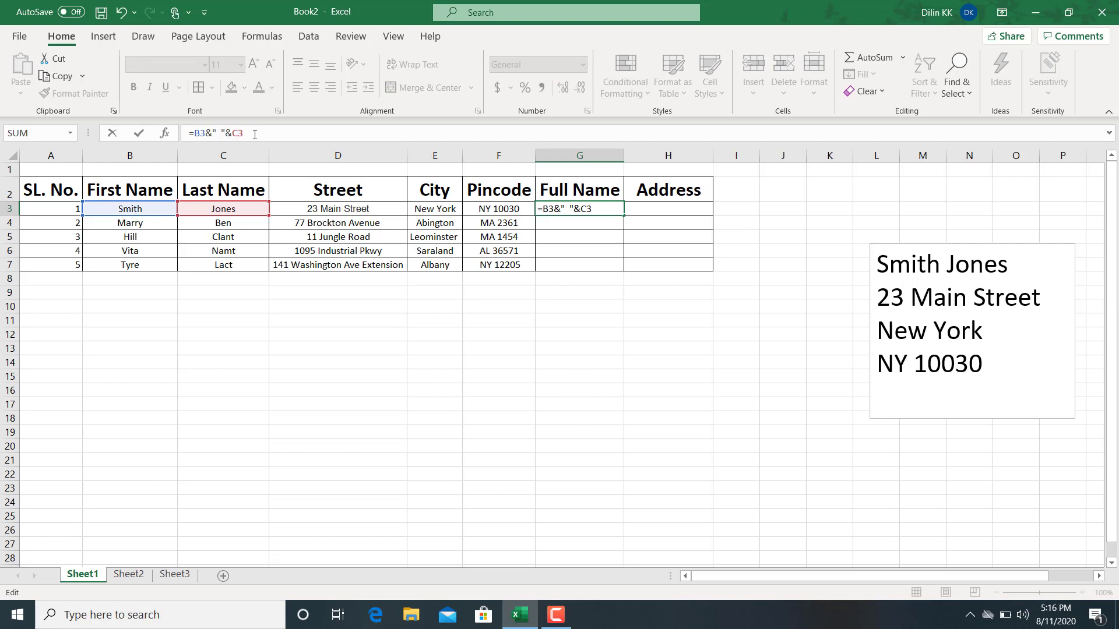
{"action": "key", "text": "Return"}
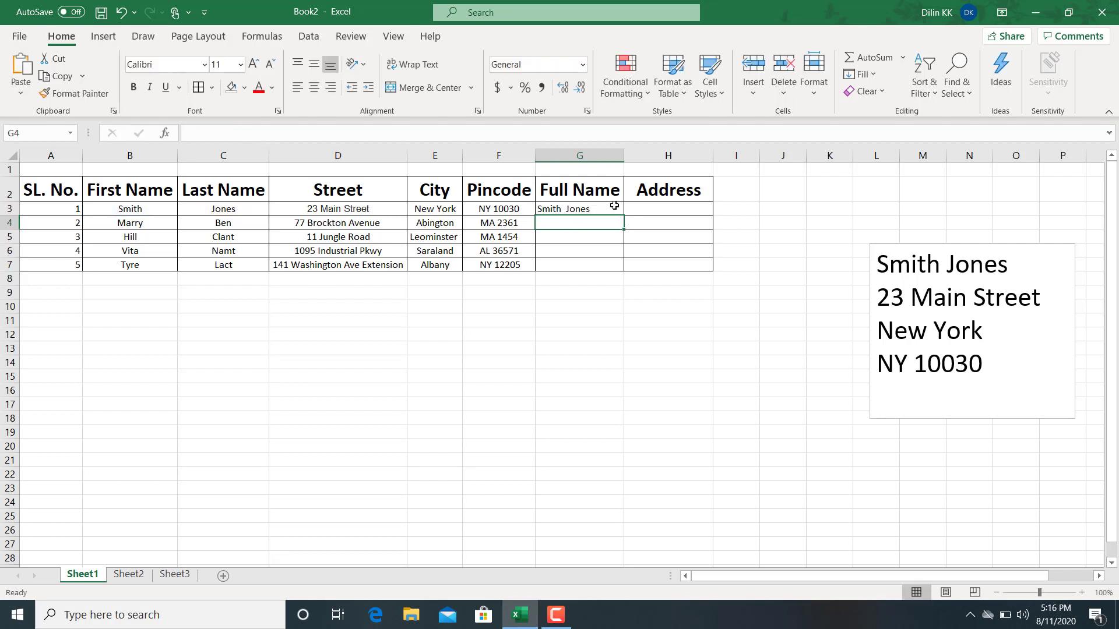
- Start the Address formula in H3, joining full name and street with a line break: =G3&CHAR(10)&D3
{"action": "left_click", "coordinate": [645, 210]}
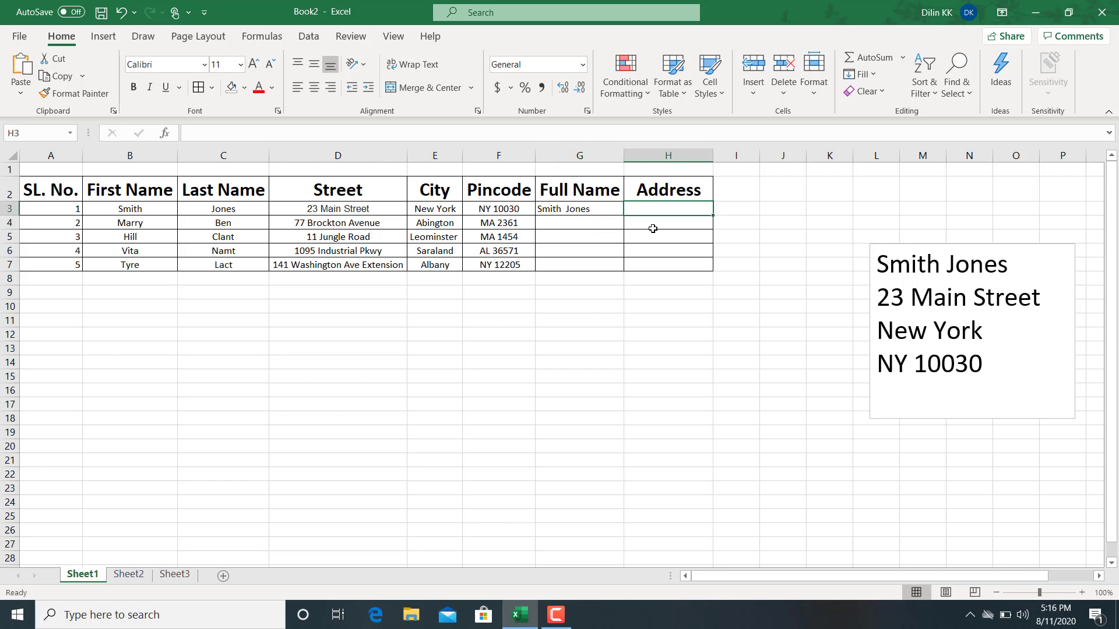
{"action": "left_click", "coordinate": [214, 136]}
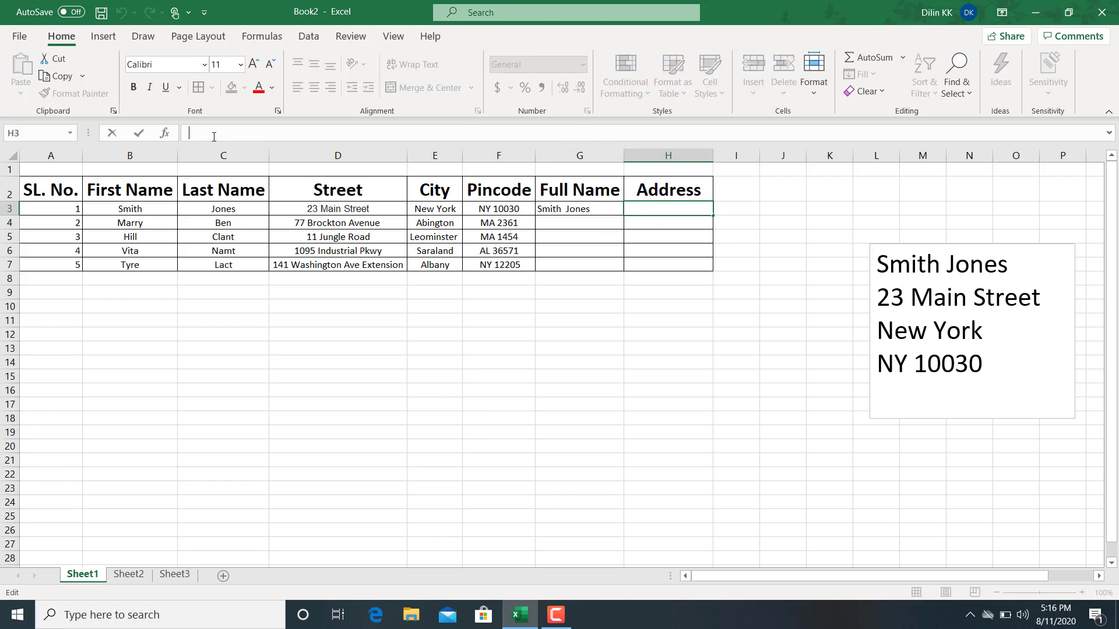
{"action": "type", "text": "="}
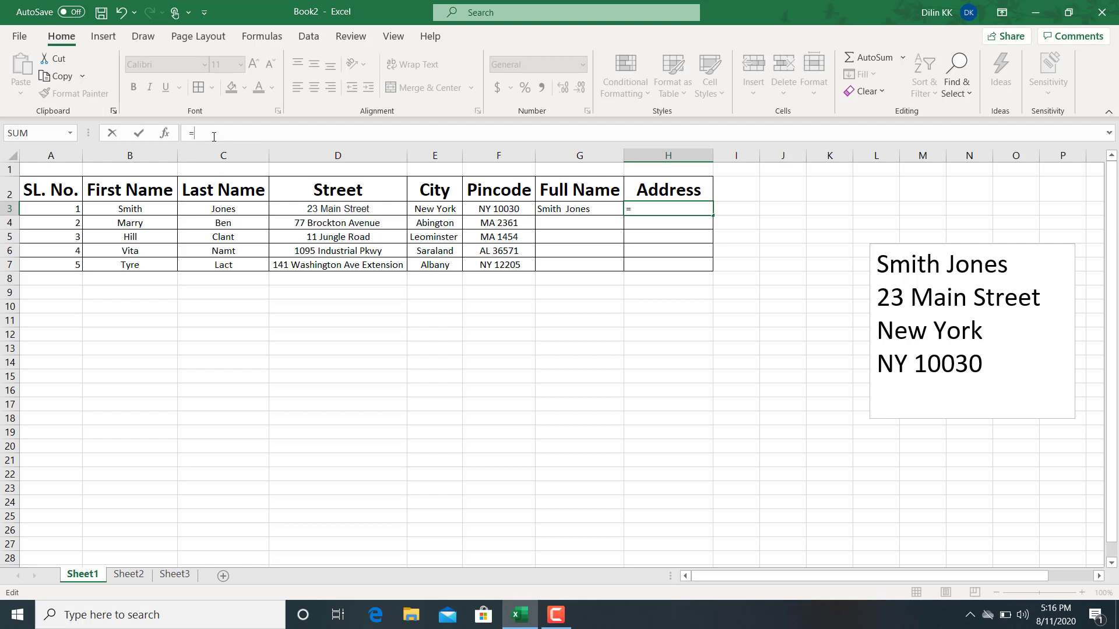
{"action": "left_click", "coordinate": [568, 207]}
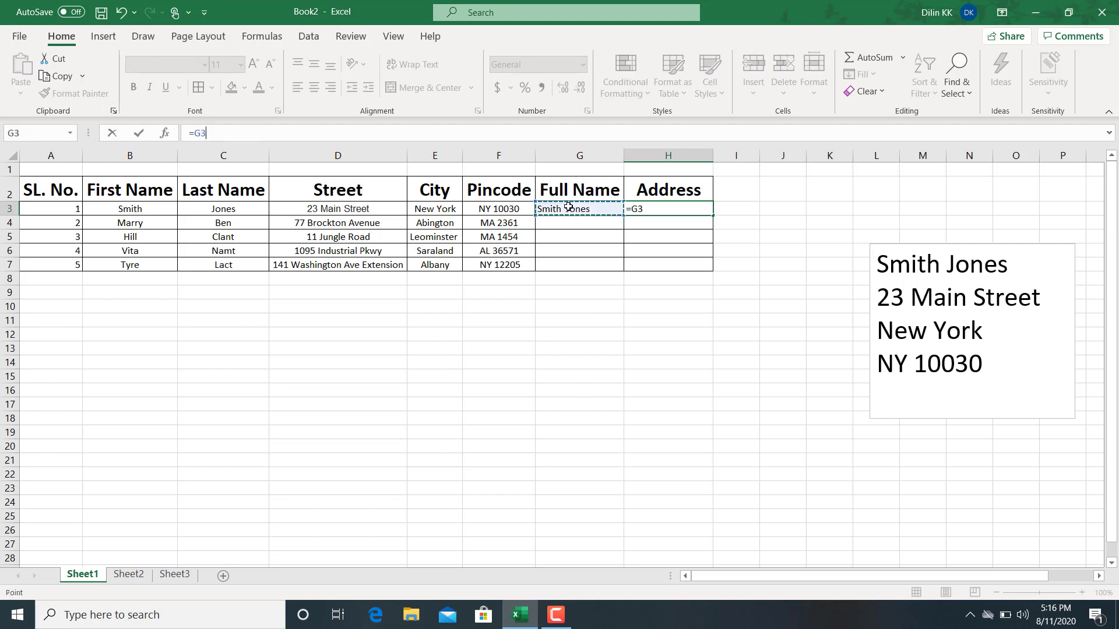
{"action": "type", "text": "&"}
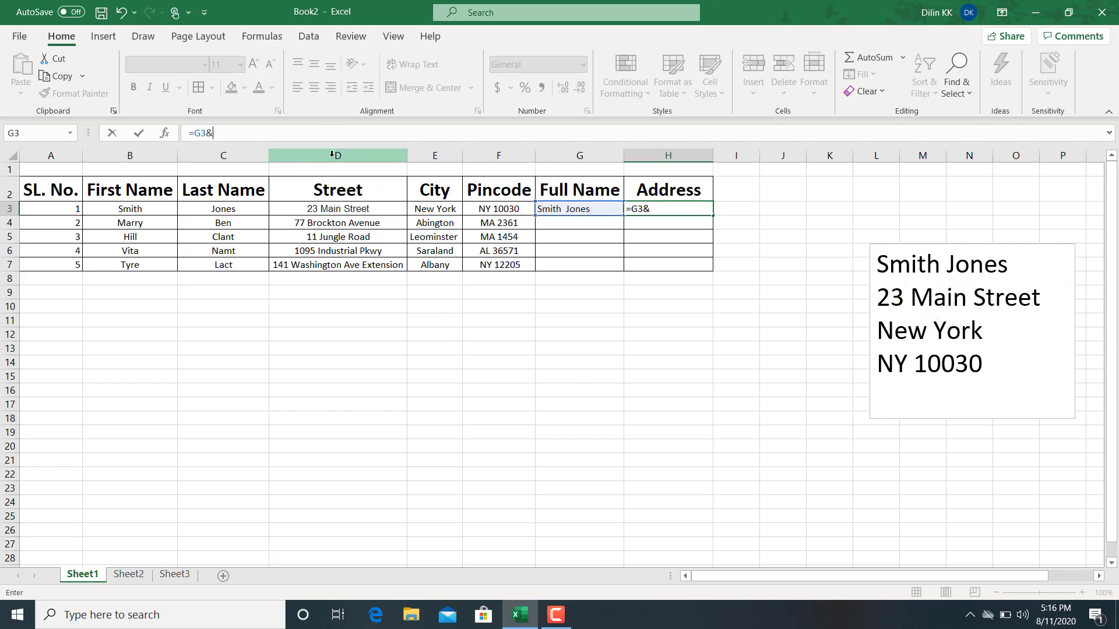
{"action": "type", "text": "char"}
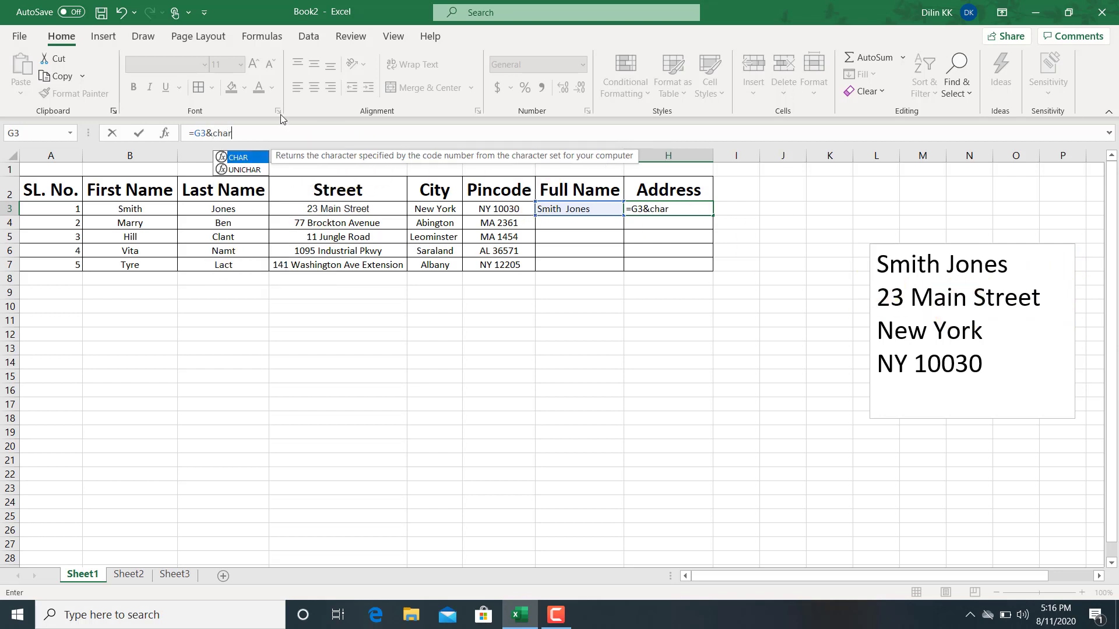
{"action": "type", "text": "(10"}
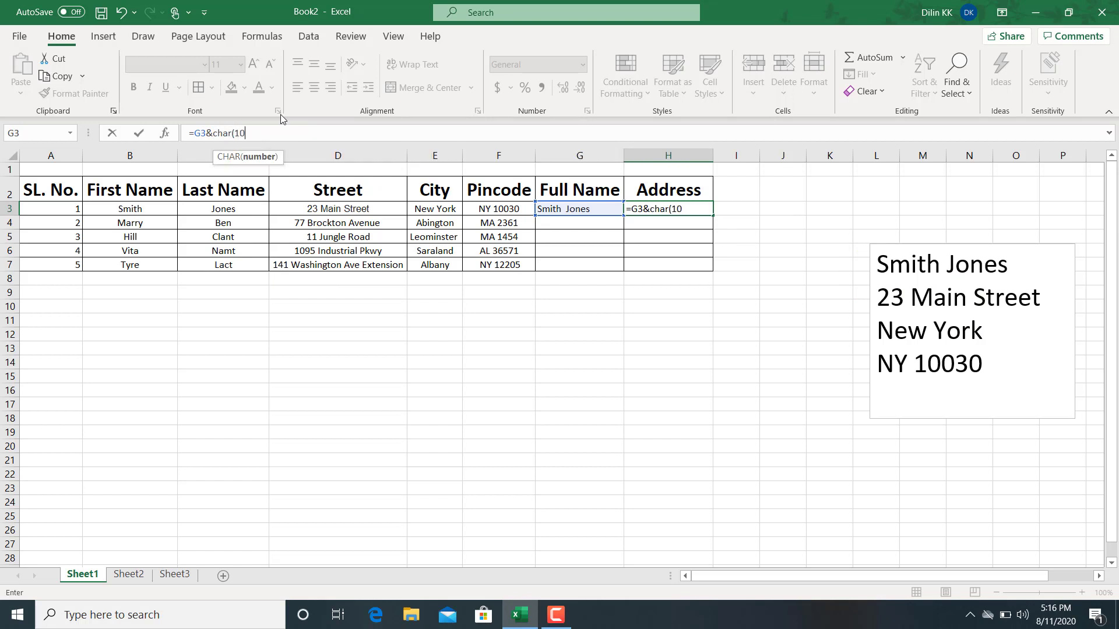
{"action": "type", "text": ")"}
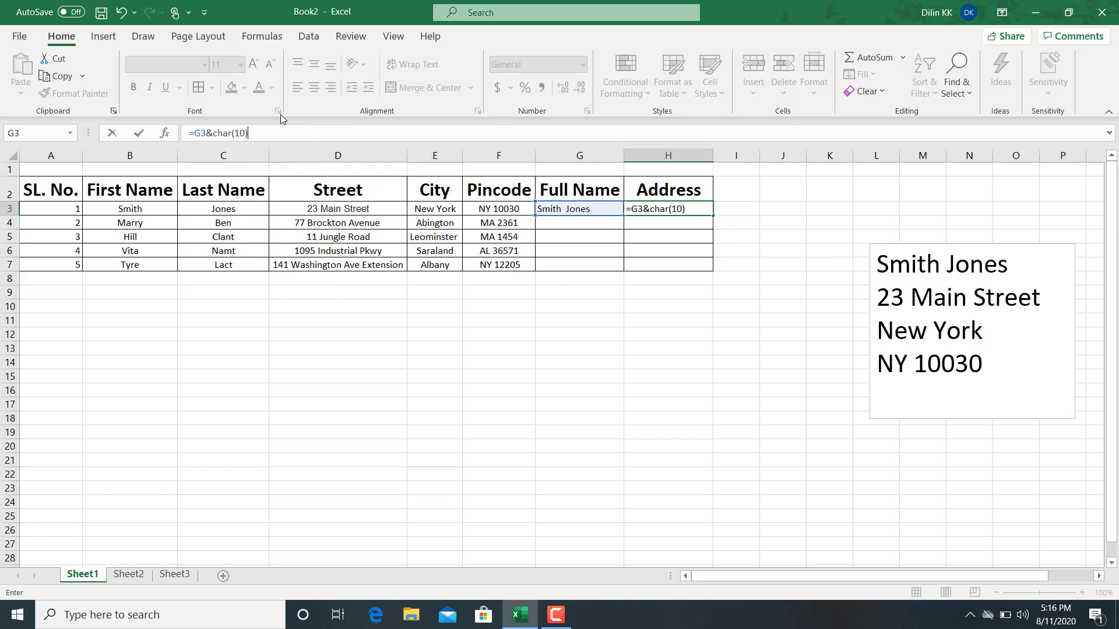
{"action": "type", "text": "&"}
{"action": "left_click", "coordinate": [338, 207]}
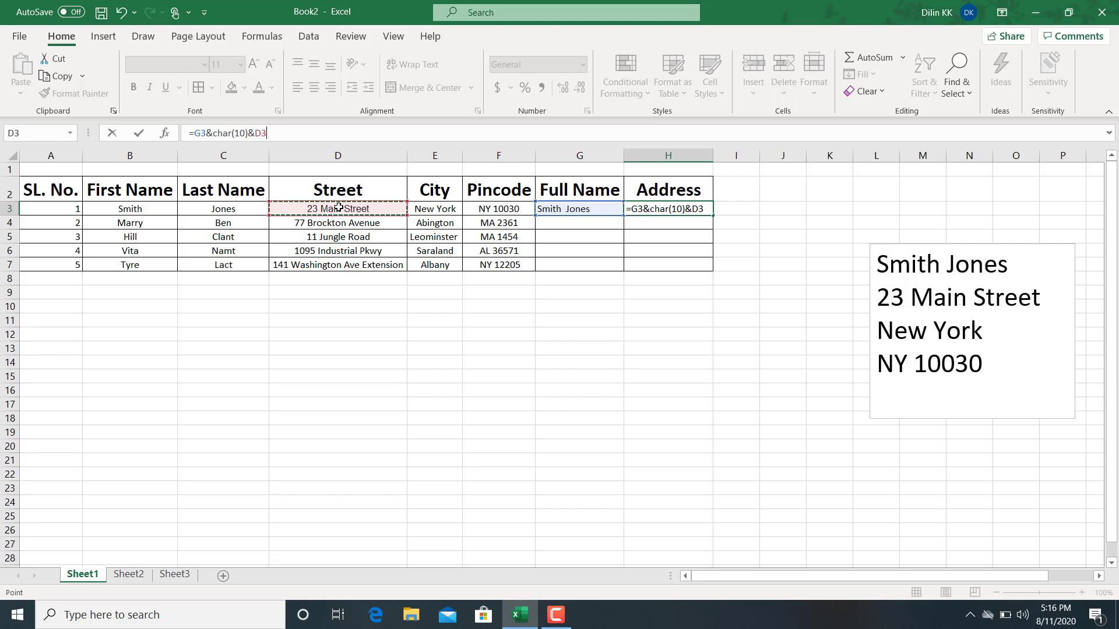
- Complete the H3 formula by appending the city and pincode on new lines: &CHAR(10)&E3&CHAR(10)&F3
{"action": "type", "text": "&"}
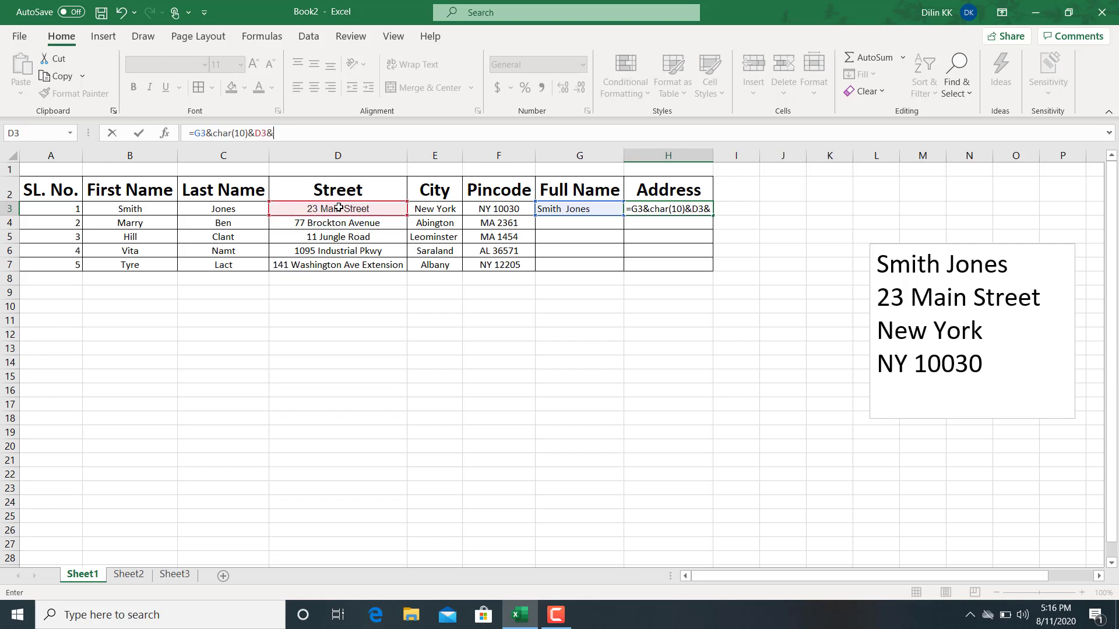
{"action": "type", "text": "char("}
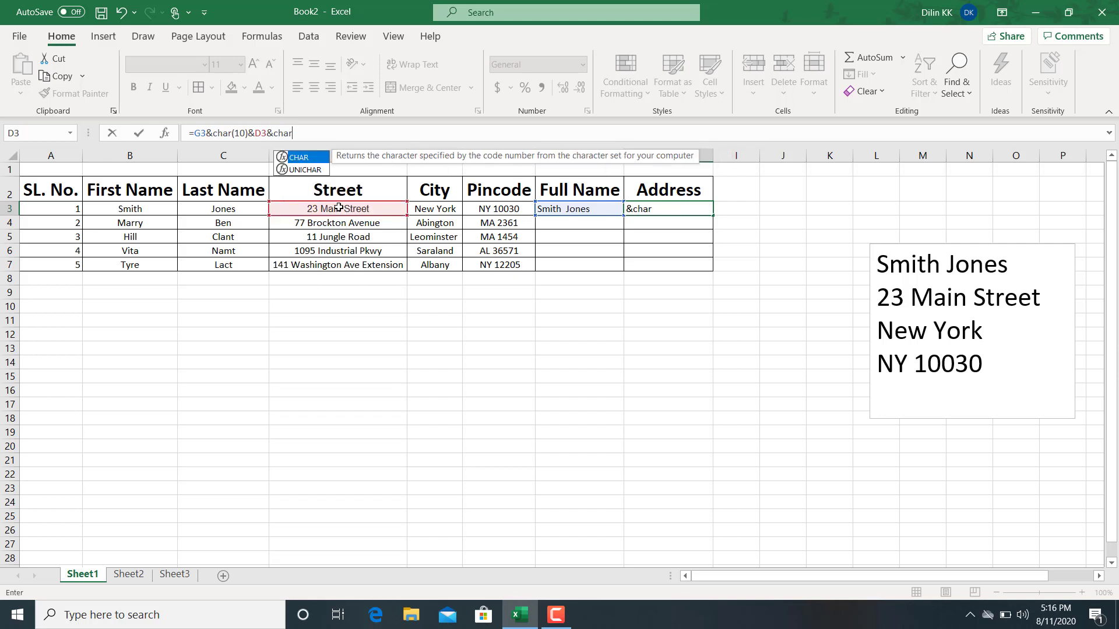
{"action": "type", "text": "10)"}
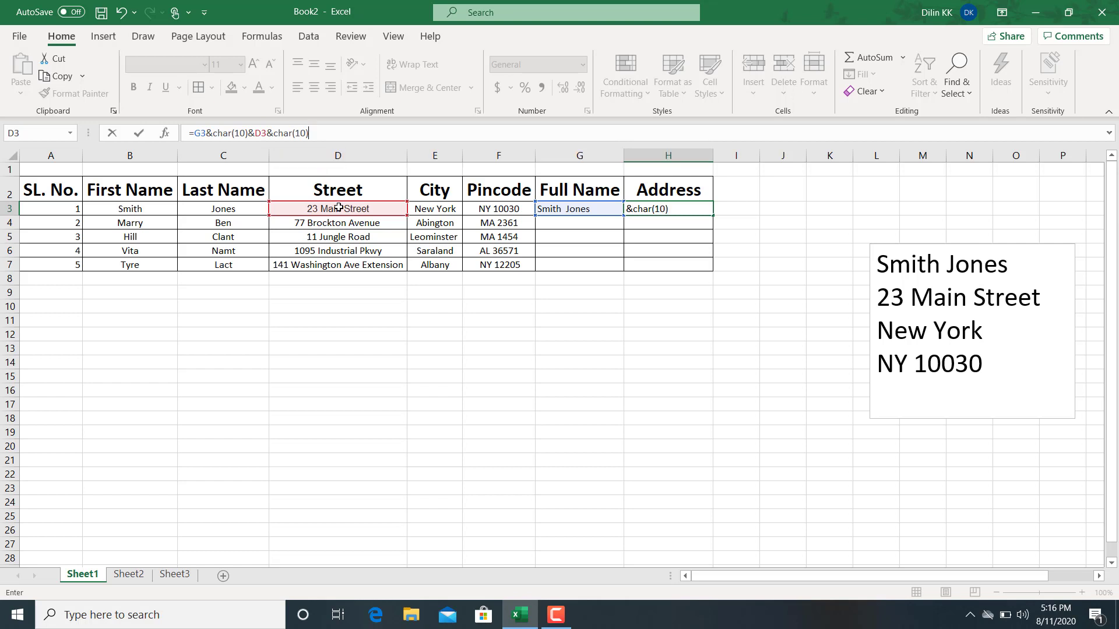
{"action": "type", "text": "&"}
{"action": "left_click", "coordinate": [427, 210]}
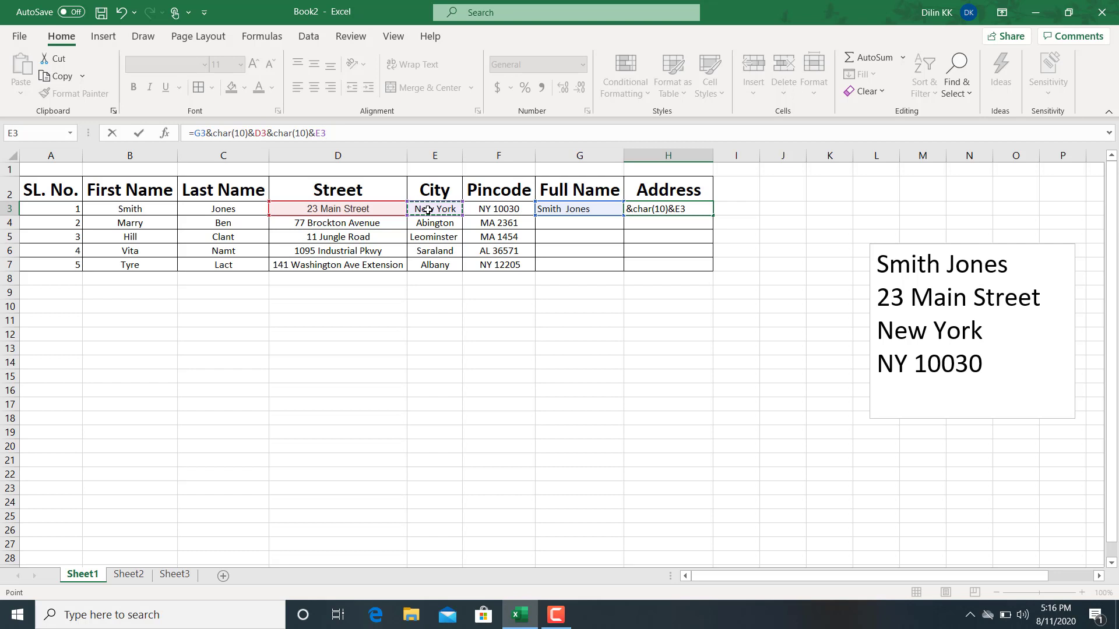
{"action": "type", "text": "&cha"}
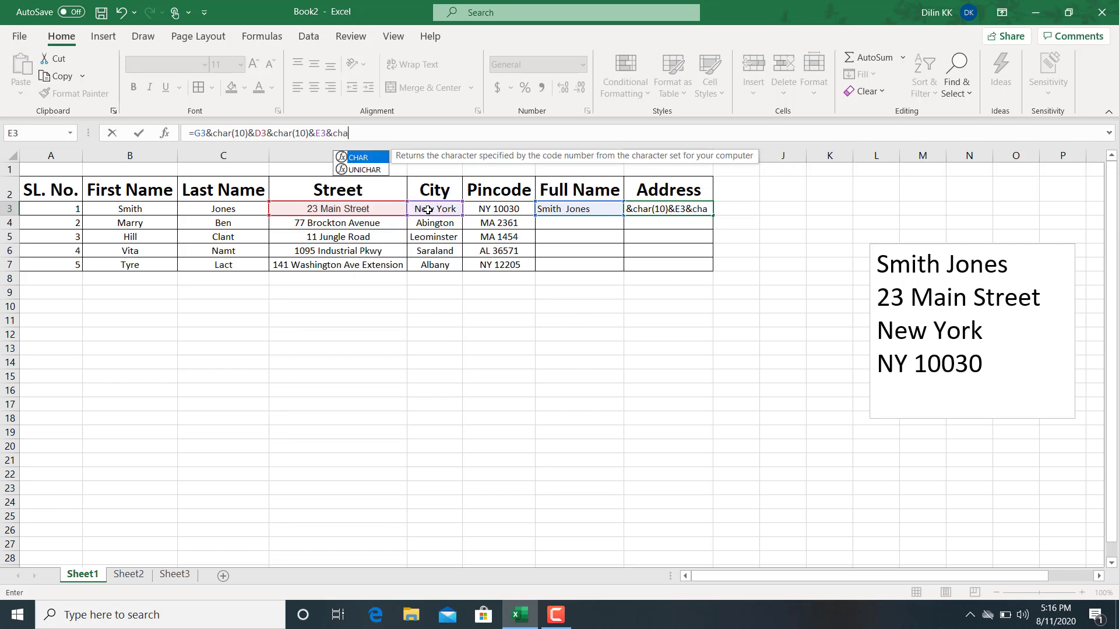
{"action": "type", "text": "r(10)"}
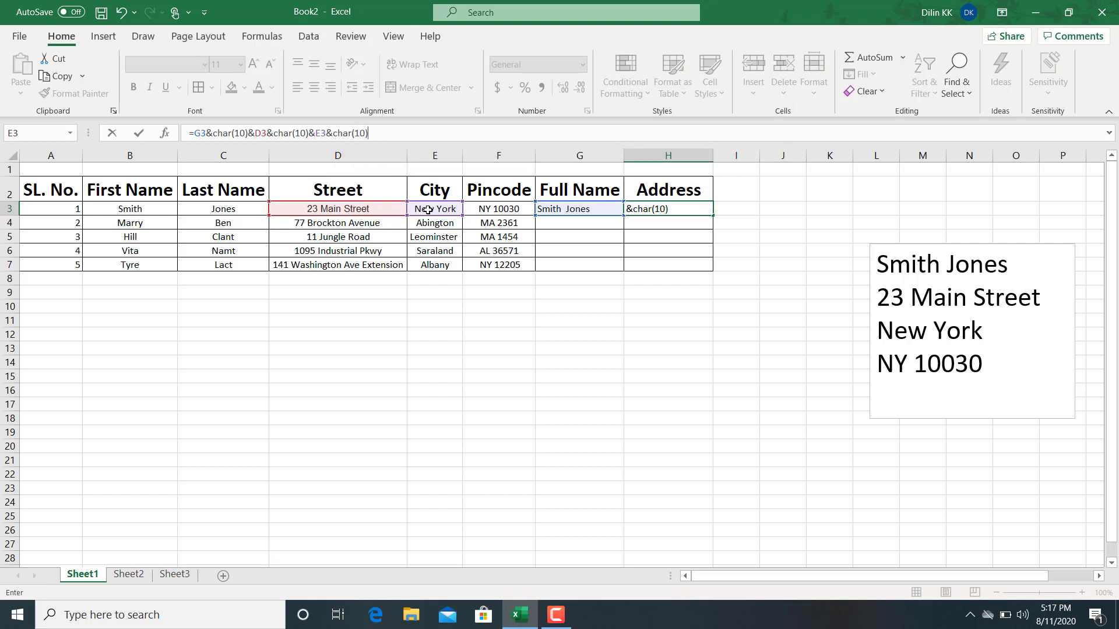
{"action": "type", "text": "&"}
{"action": "left_click", "coordinate": [484, 210]}
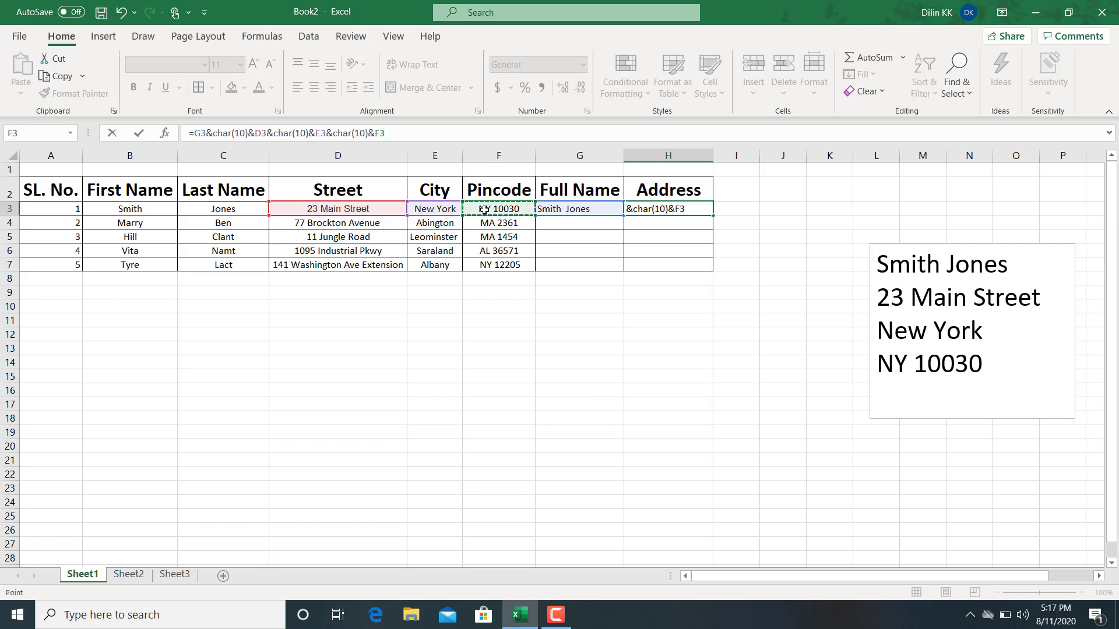
{"action": "key", "text": "Return"}
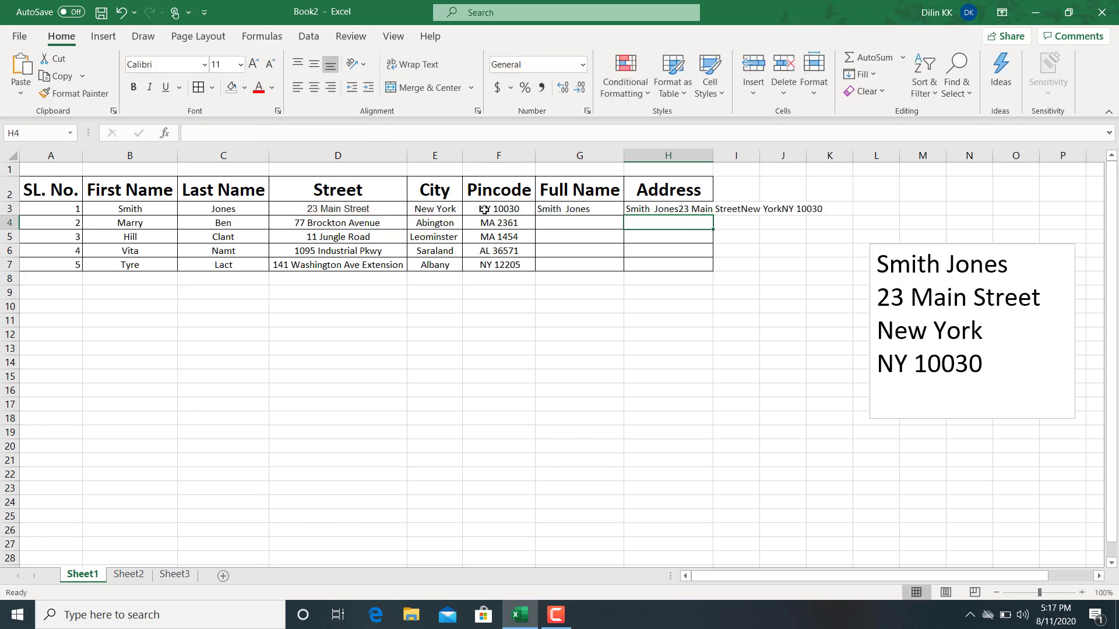
- Apply text wrapping to the Address cell H3
{"action": "left_click", "coordinate": [637, 206]}
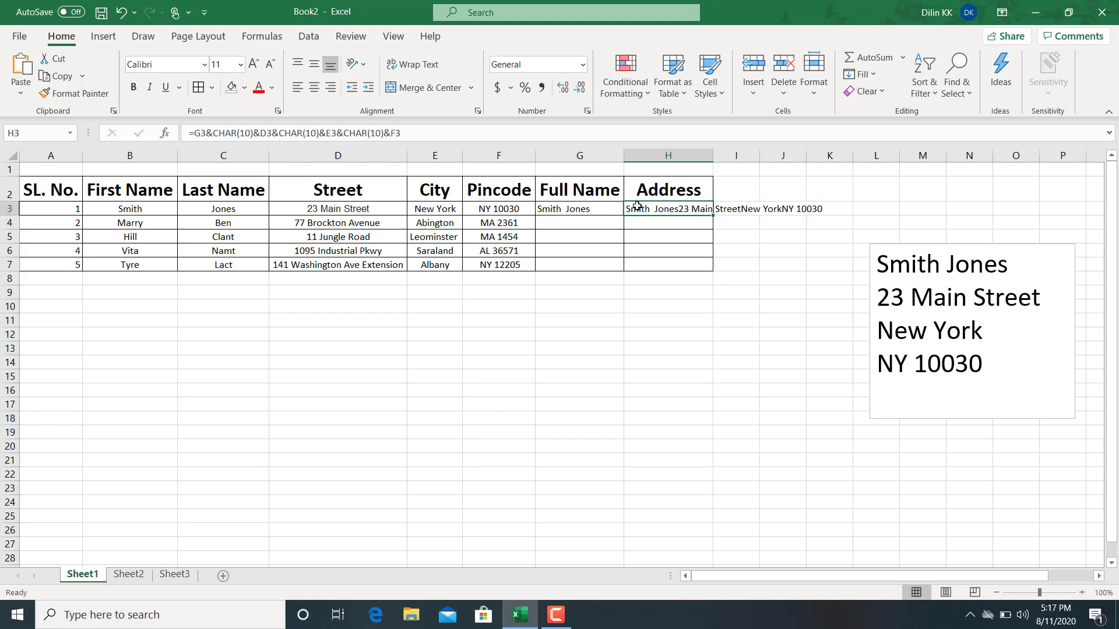
{"action": "left_click", "coordinate": [407, 65]}
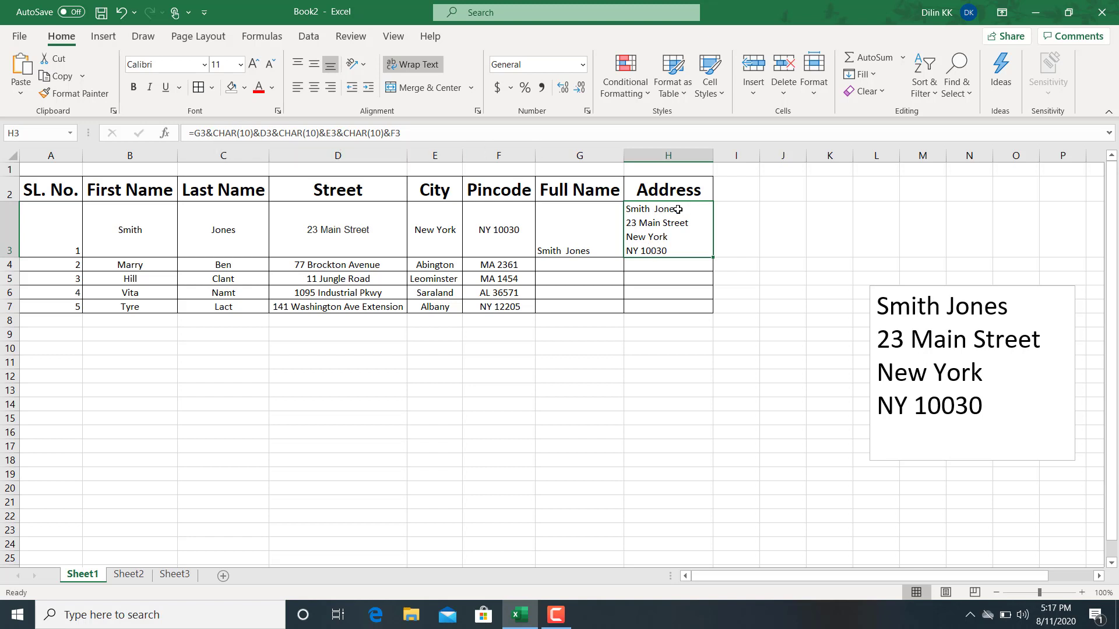
- Fill the Full Name and Address formulas from row 3 down through row 7
{"action": "left_click", "coordinate": [620, 237]}
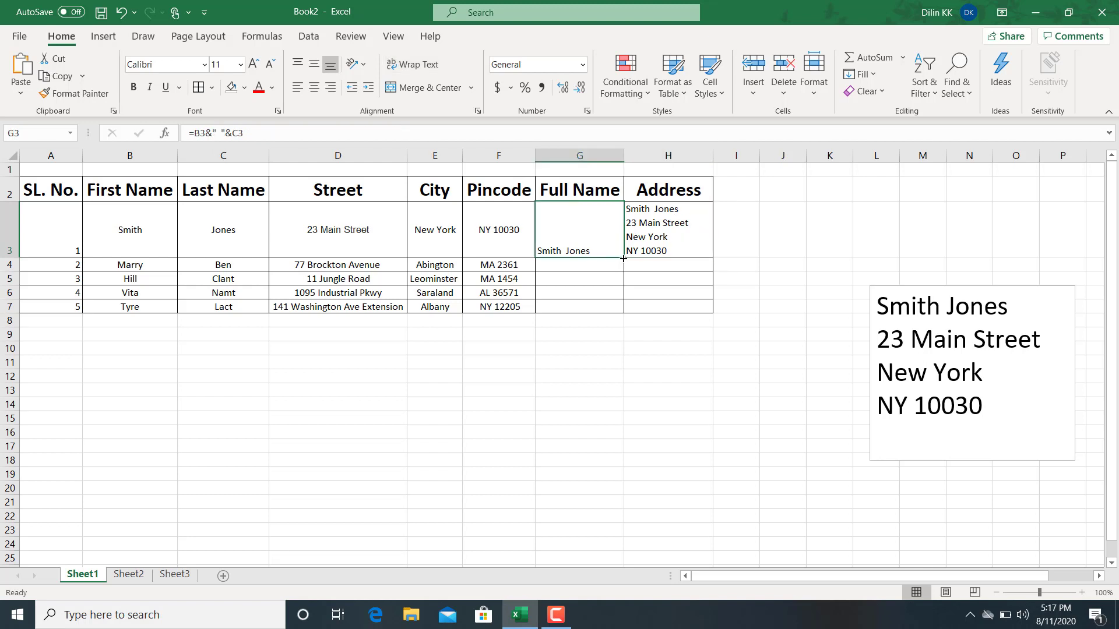
{"action": "left_click_drag", "start_coordinate": [623, 259], "coordinate": [611, 314]}
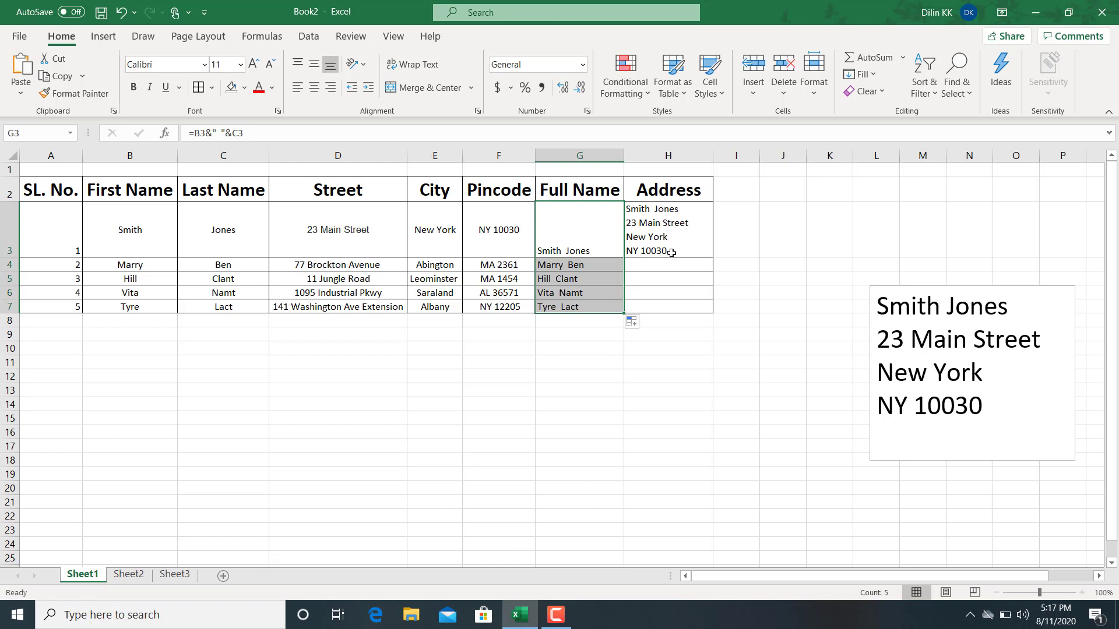
{"action": "left_click", "coordinate": [671, 252]}
{"action": "left_click_drag", "start_coordinate": [712, 257], "coordinate": [709, 312]}
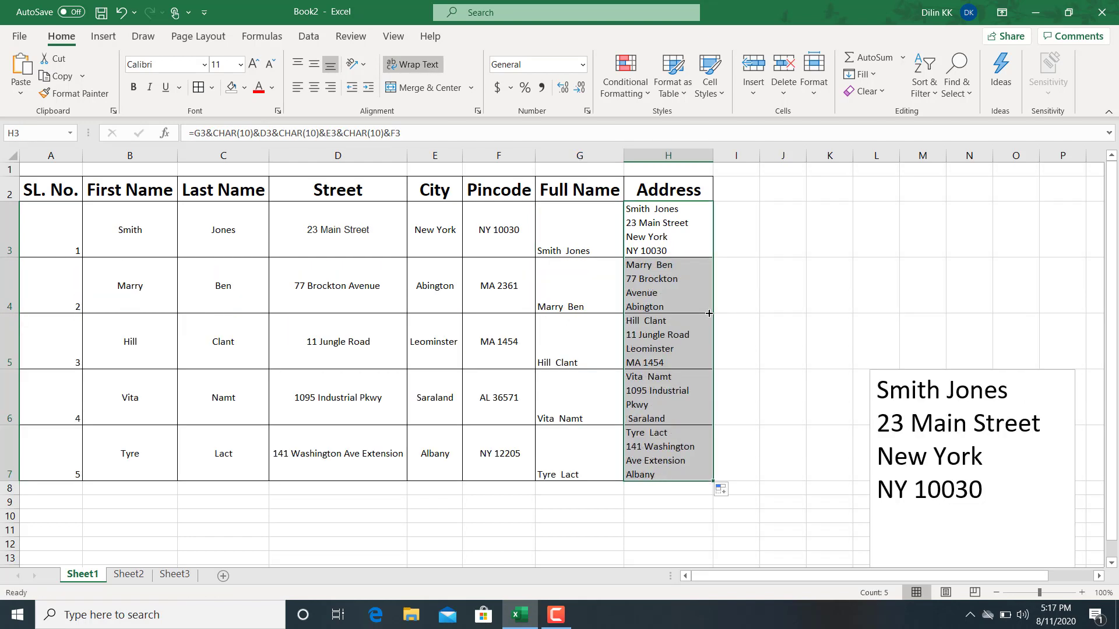
{"action": "left_click", "coordinate": [667, 379]}
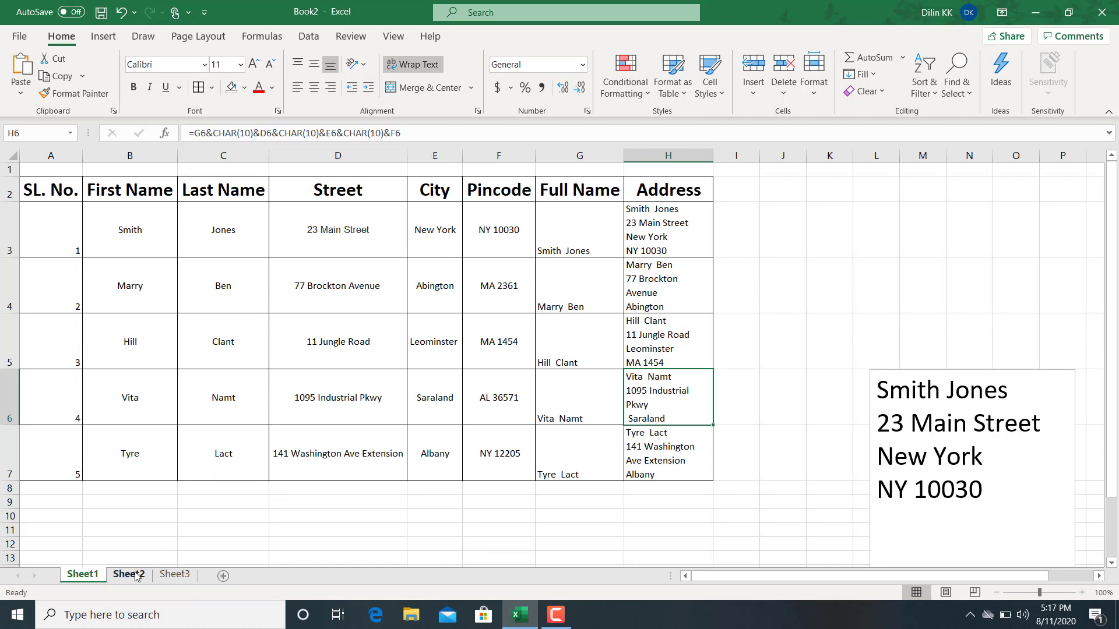
- On Sheet2, join first and last name with a space in G3 using =CONCAT(B3," ",C3)
{"action": "left_click", "coordinate": [128, 574]}
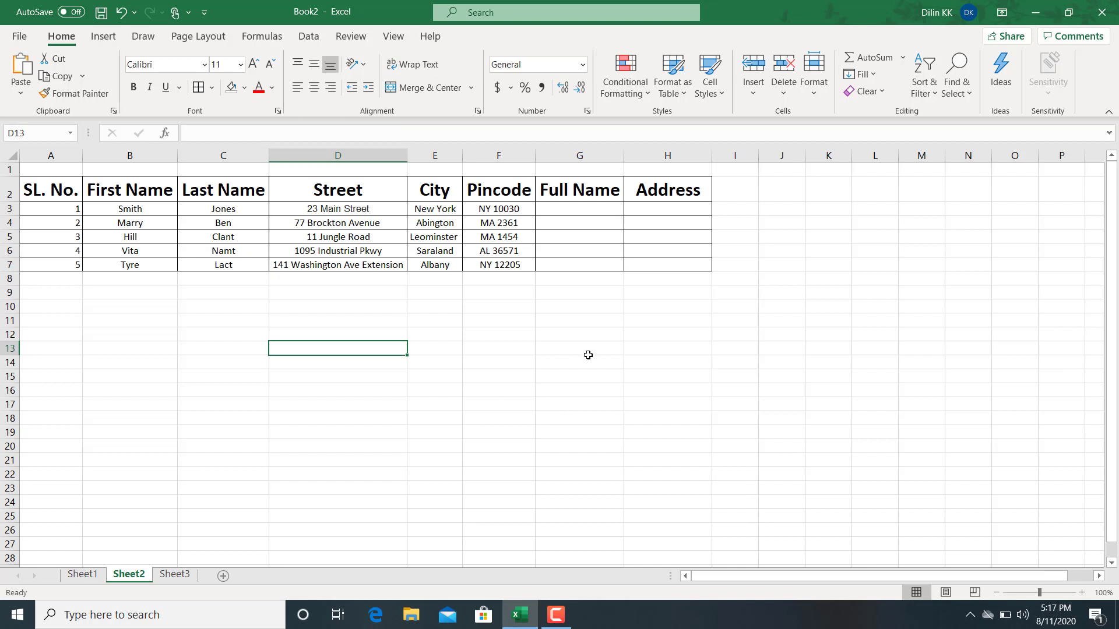
{"action": "left_click", "coordinate": [560, 214]}
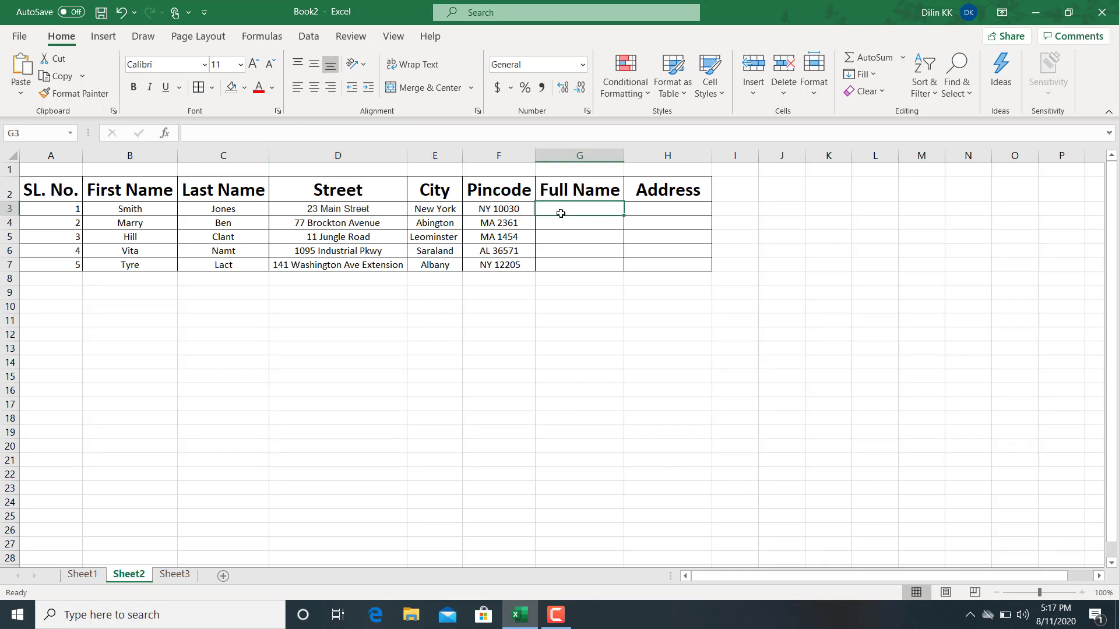
{"action": "left_click", "coordinate": [226, 138]}
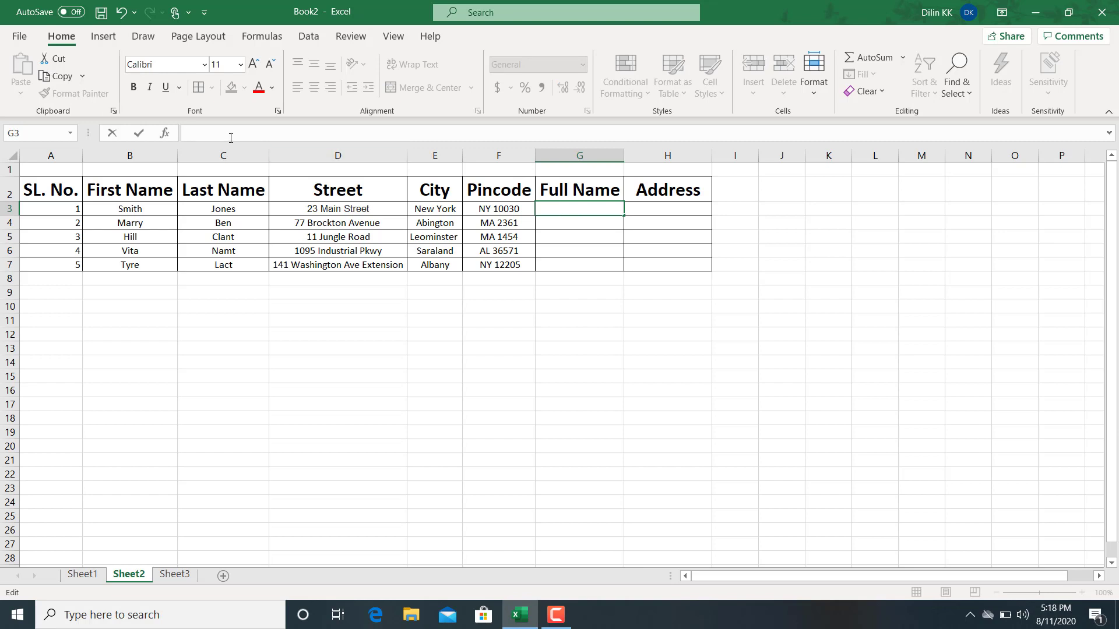
{"action": "type", "text": "="}
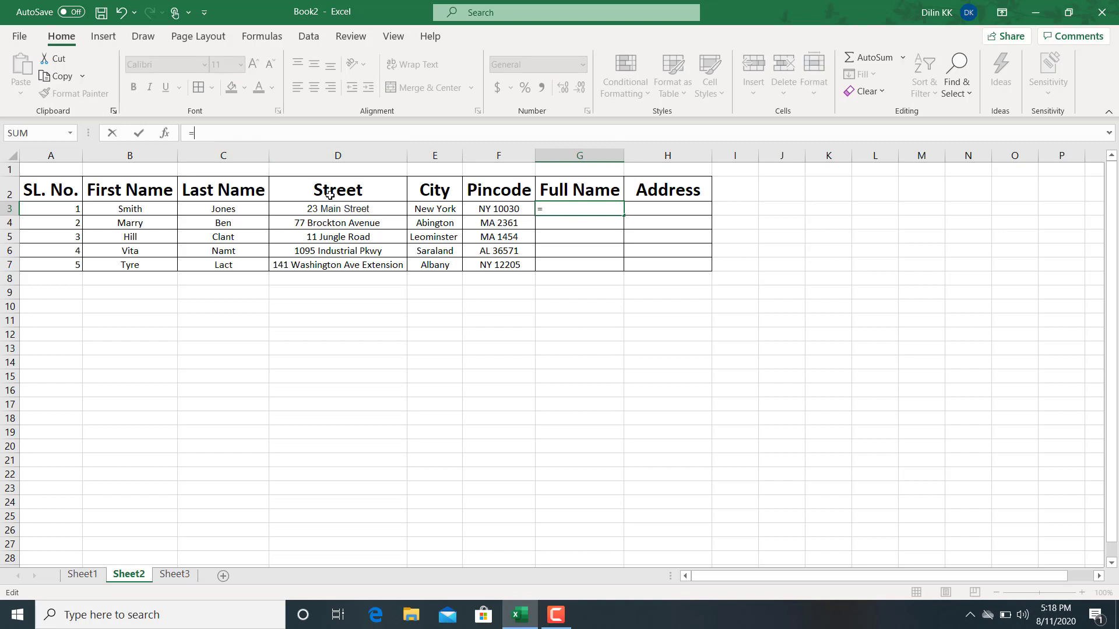
{"action": "type", "text": "conc"}
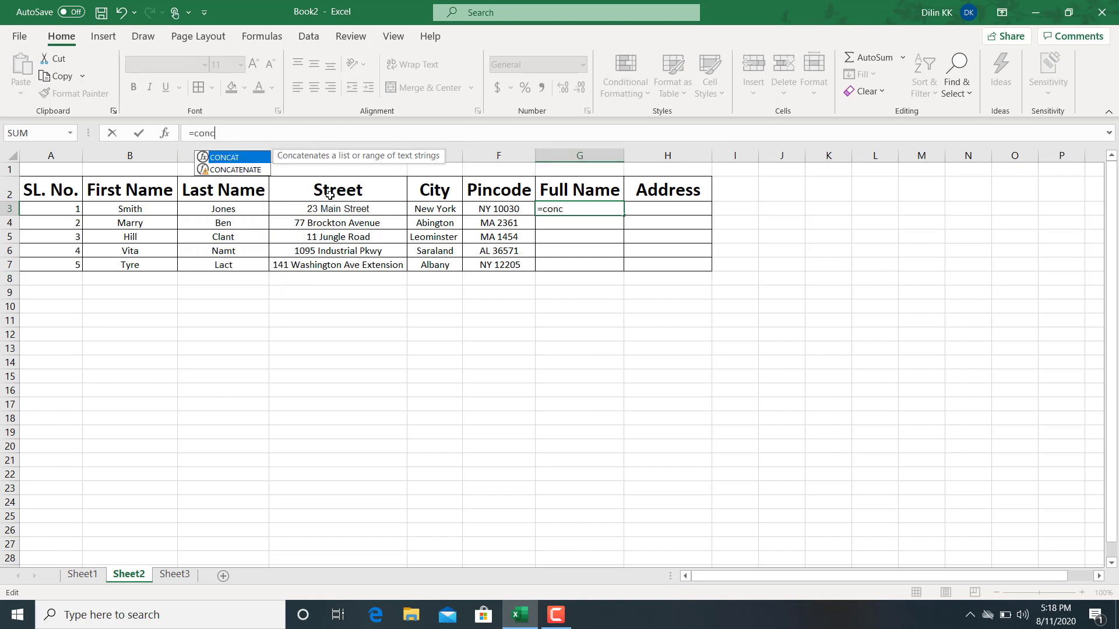
{"action": "double_click", "coordinate": [219, 157]}
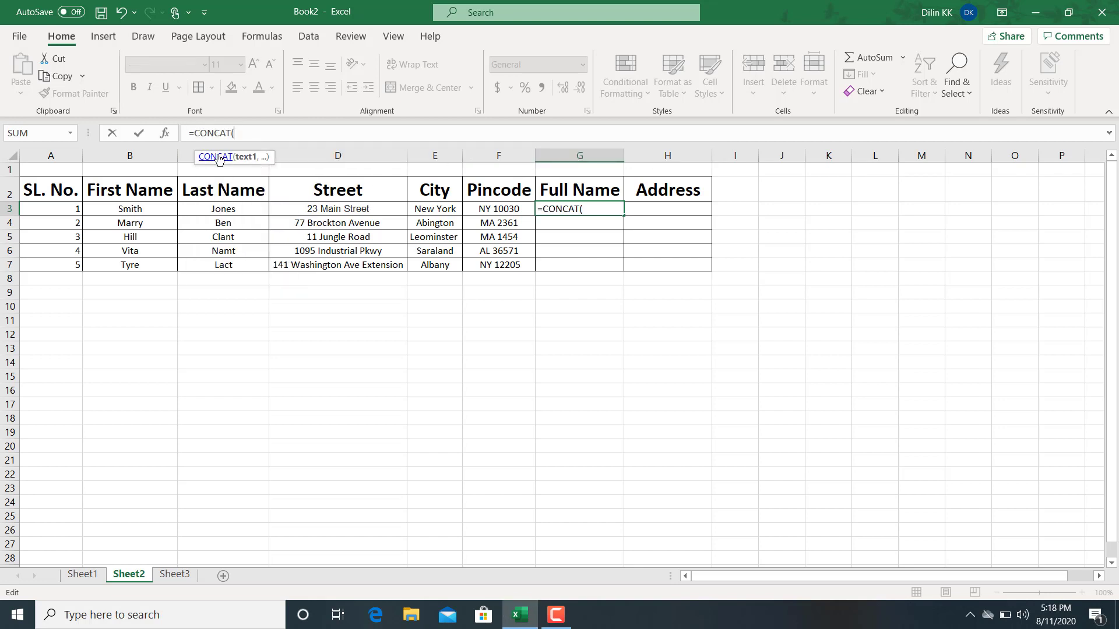
{"action": "left_click", "coordinate": [149, 214]}
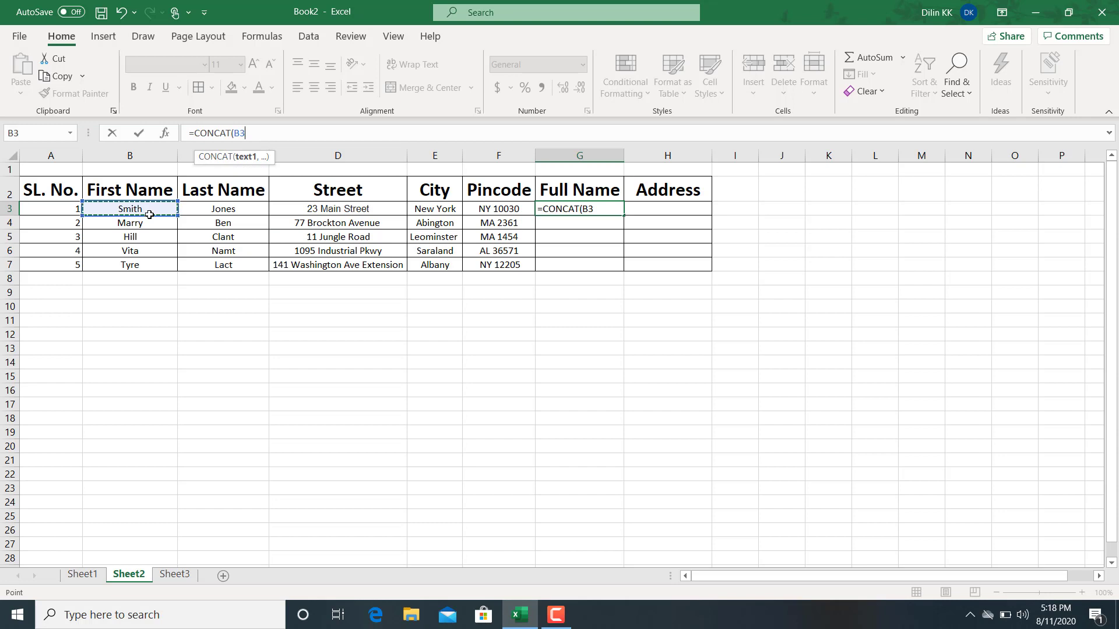
{"action": "type", "text": ","}
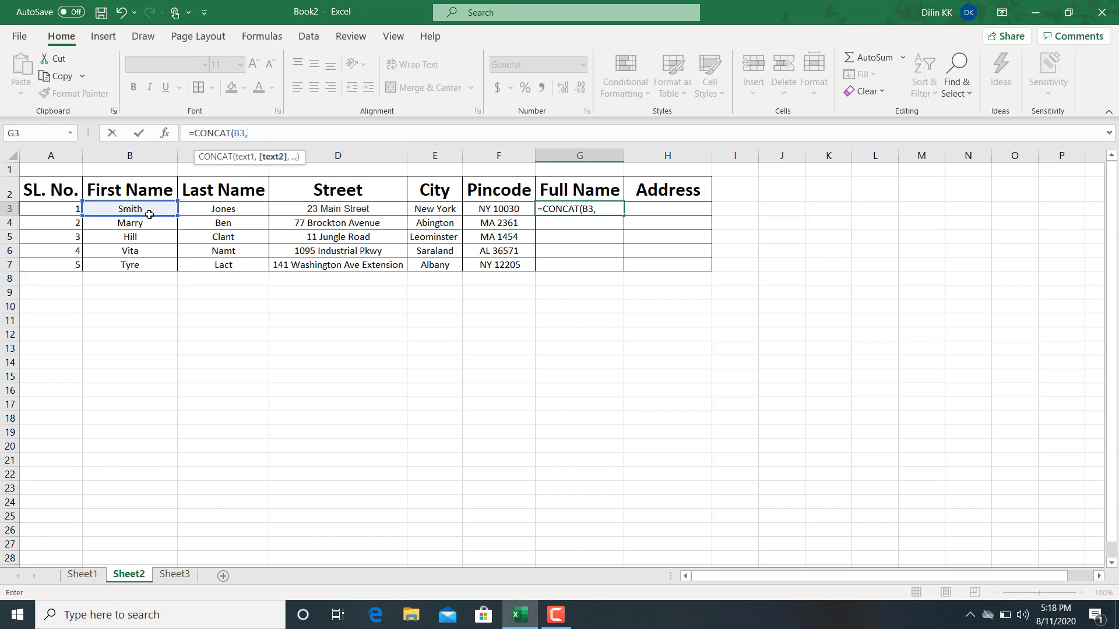
{"action": "type", "text": "\" \","}
{"action": "left_click", "coordinate": [215, 209]}
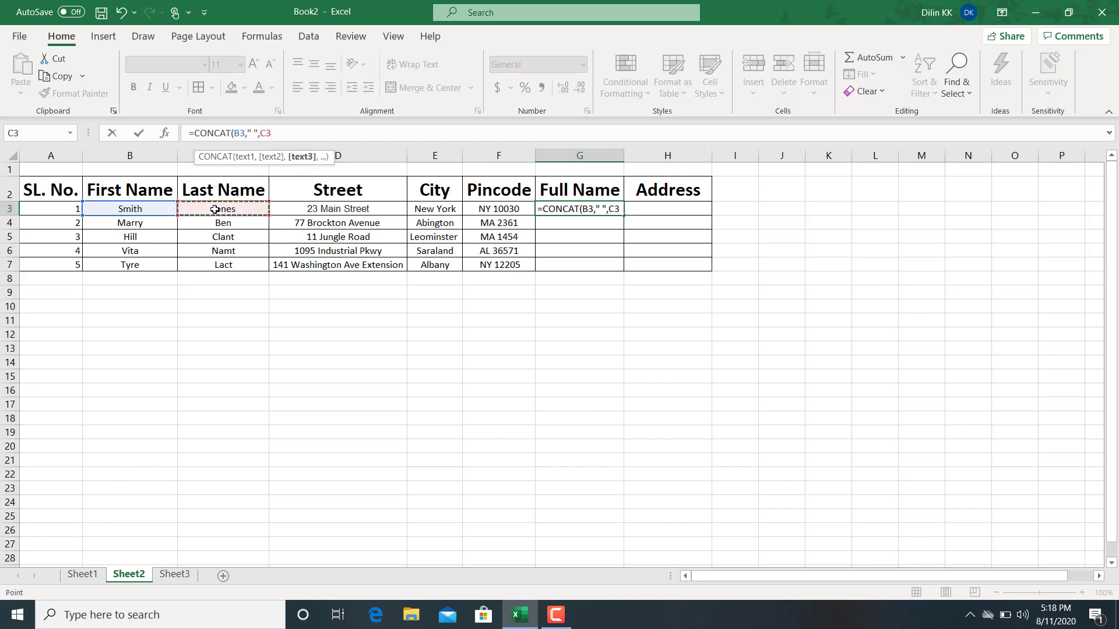
{"action": "type", "text": ")"}
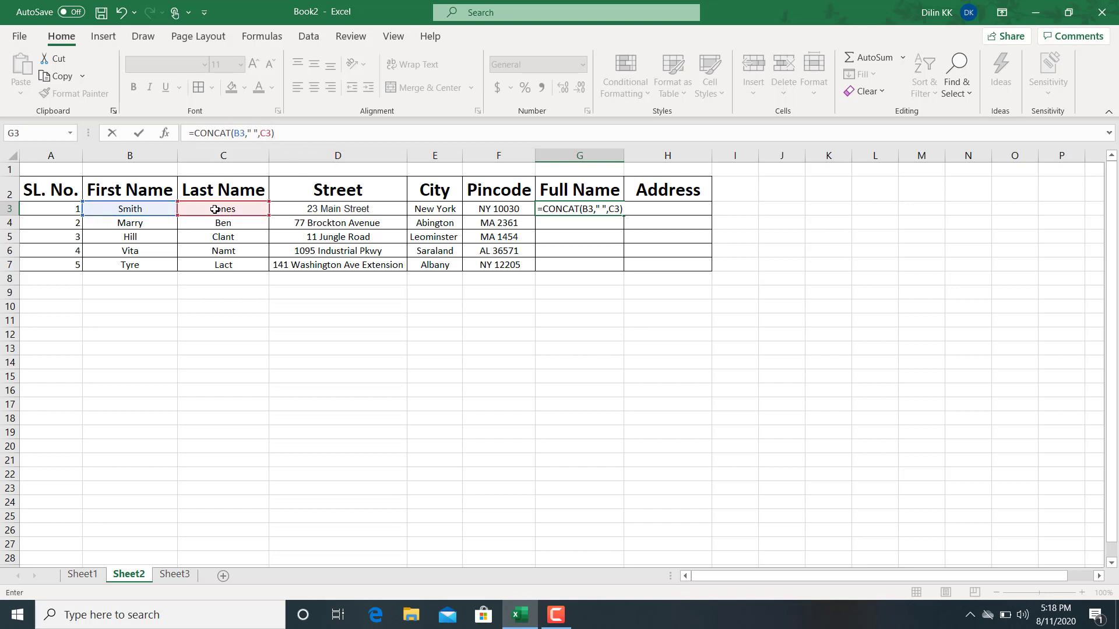
{"action": "key", "text": "Return"}
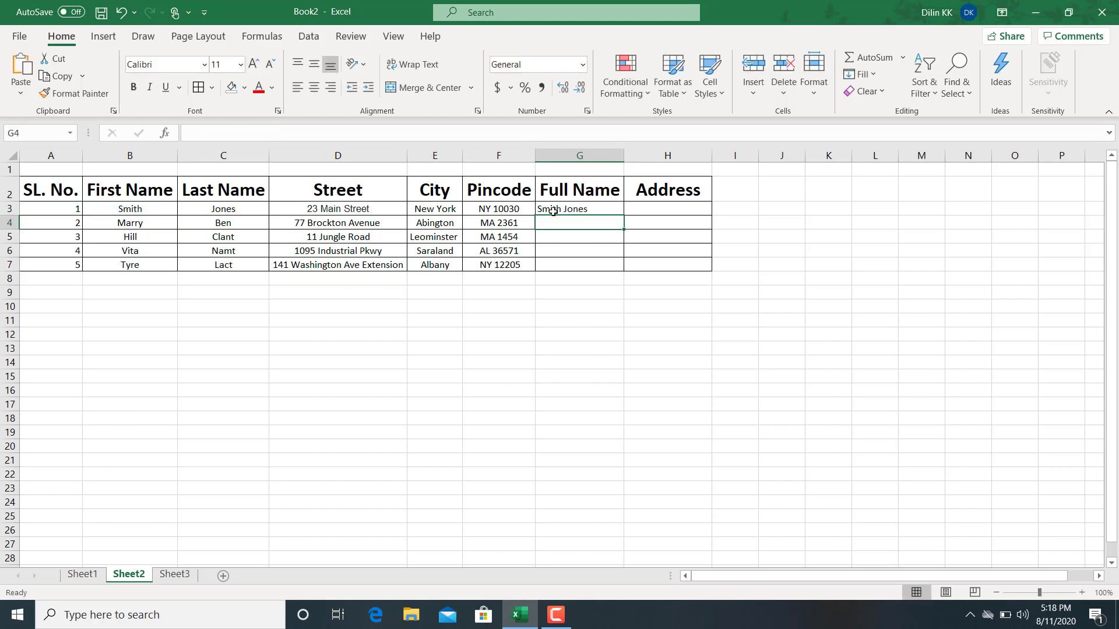
{"action": "left_click", "coordinate": [573, 211]}
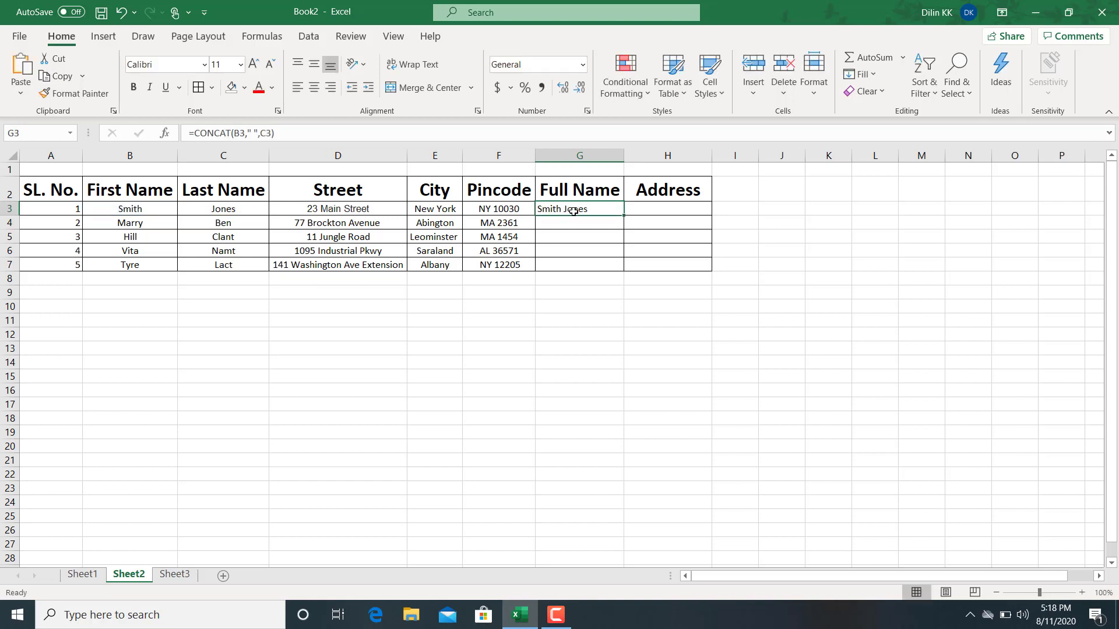
- Start the Address formula in H3, joining full name and street with a line break: =CONCAT(G3,char(10),D3
{"action": "left_click", "coordinate": [650, 213]}
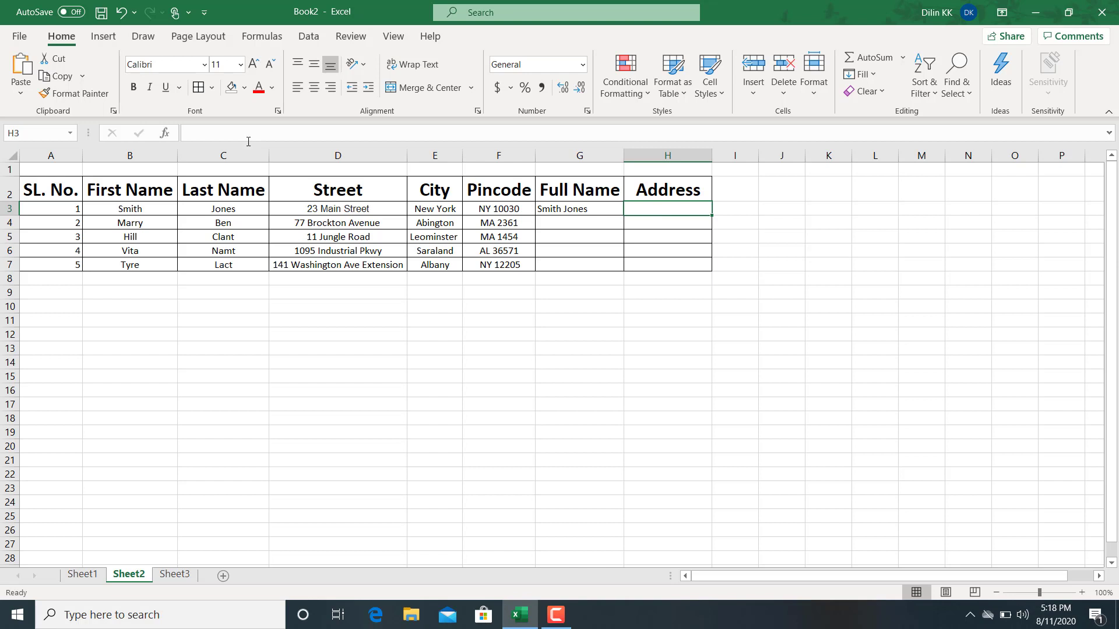
{"action": "left_click", "coordinate": [232, 137]}
{"action": "type", "text": "="}
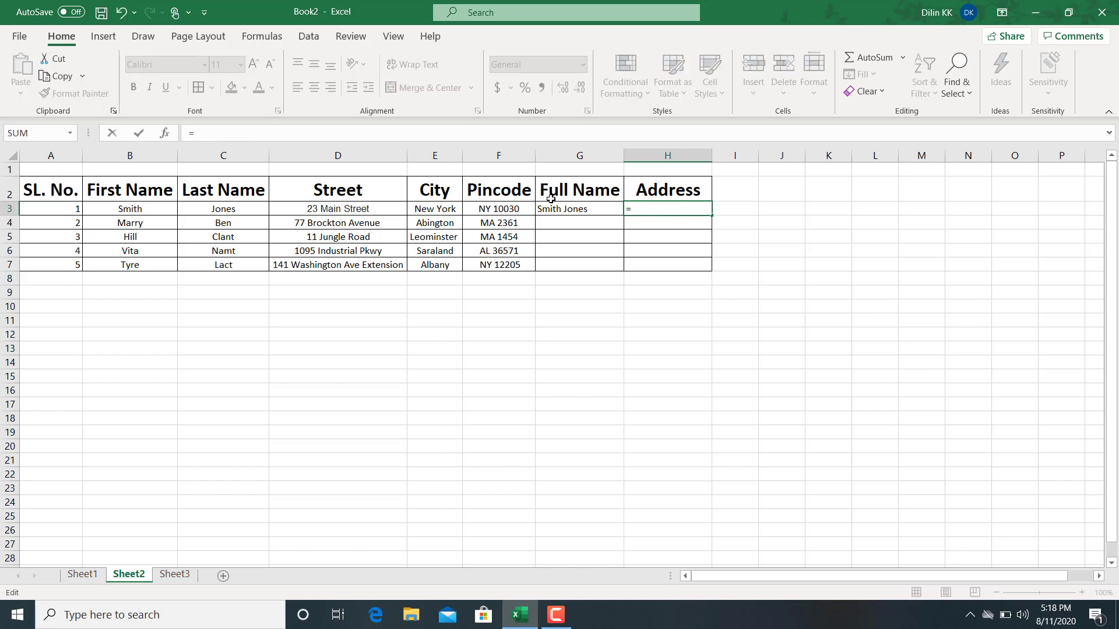
{"action": "left_click", "coordinate": [570, 208]}
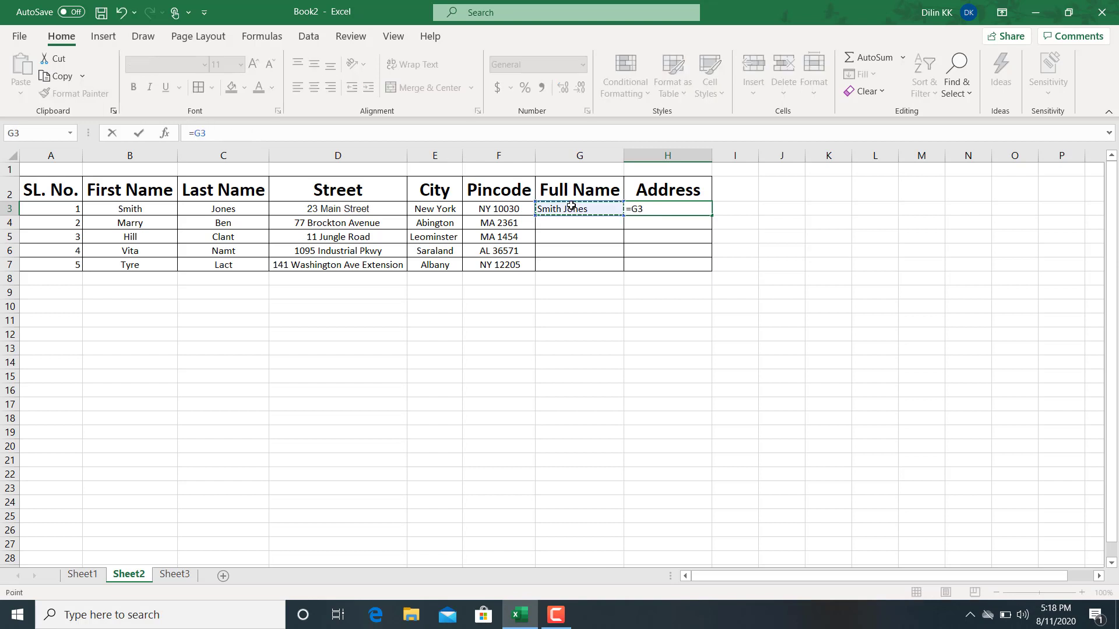
{"action": "key", "text": "BackSpace"}
{"action": "key", "text": "BackSpace"}
{"action": "type", "text": "conc"}
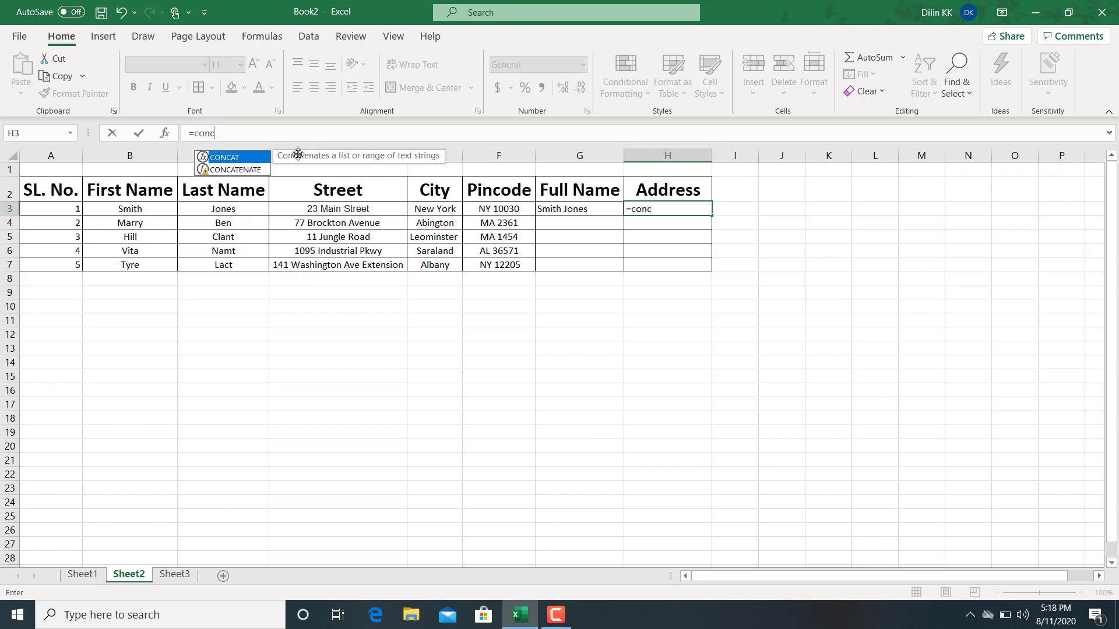
{"action": "double_click", "coordinate": [228, 161]}
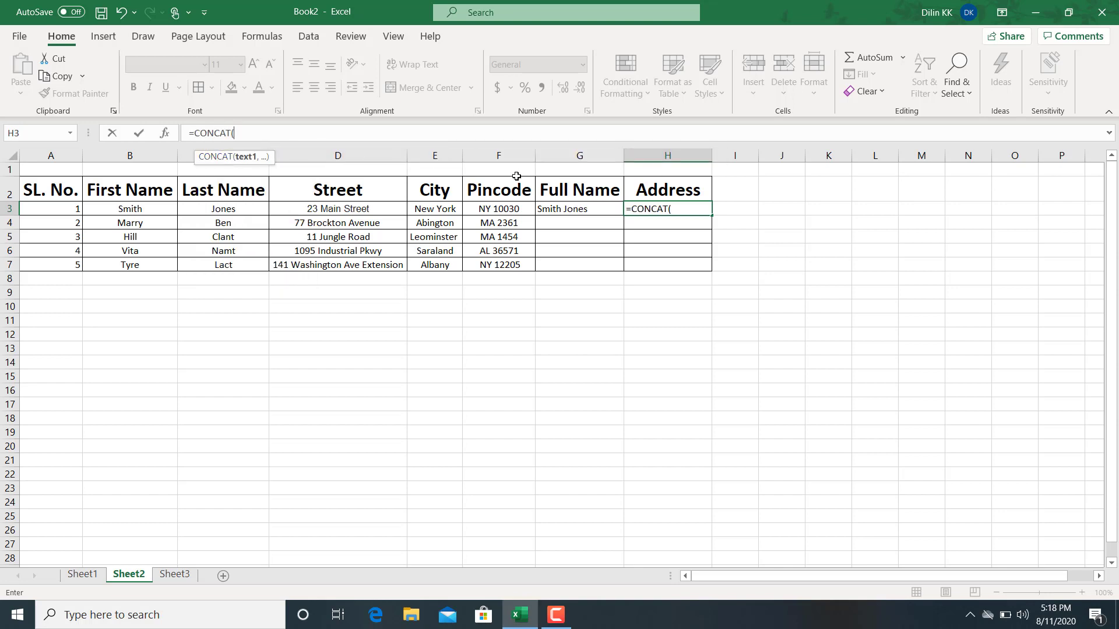
{"action": "left_click", "coordinate": [570, 209]}
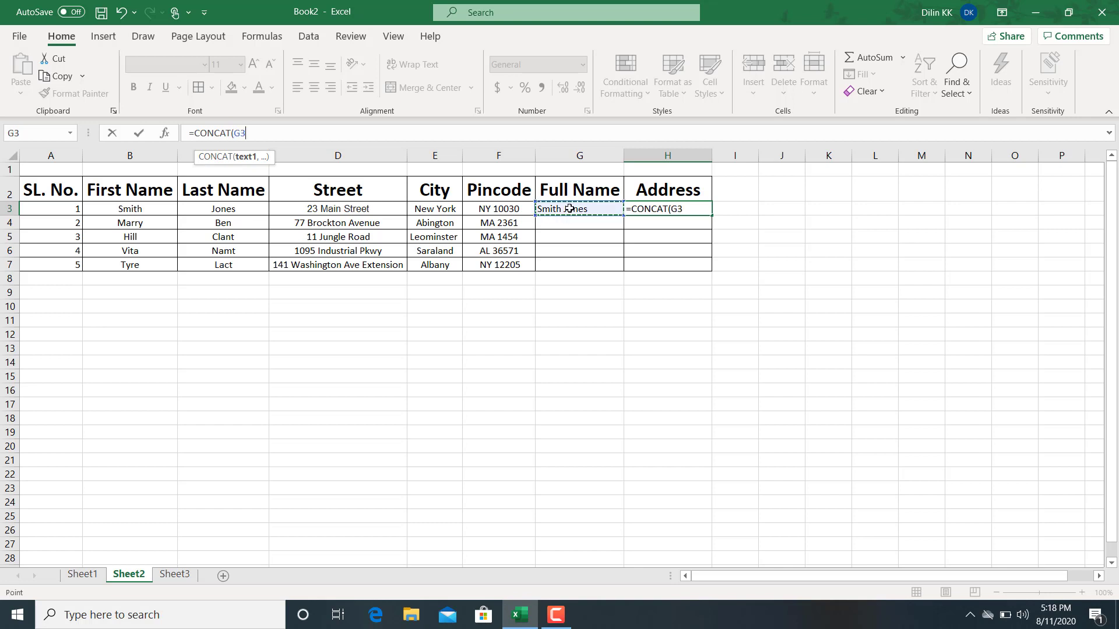
{"action": "type", "text": ","}
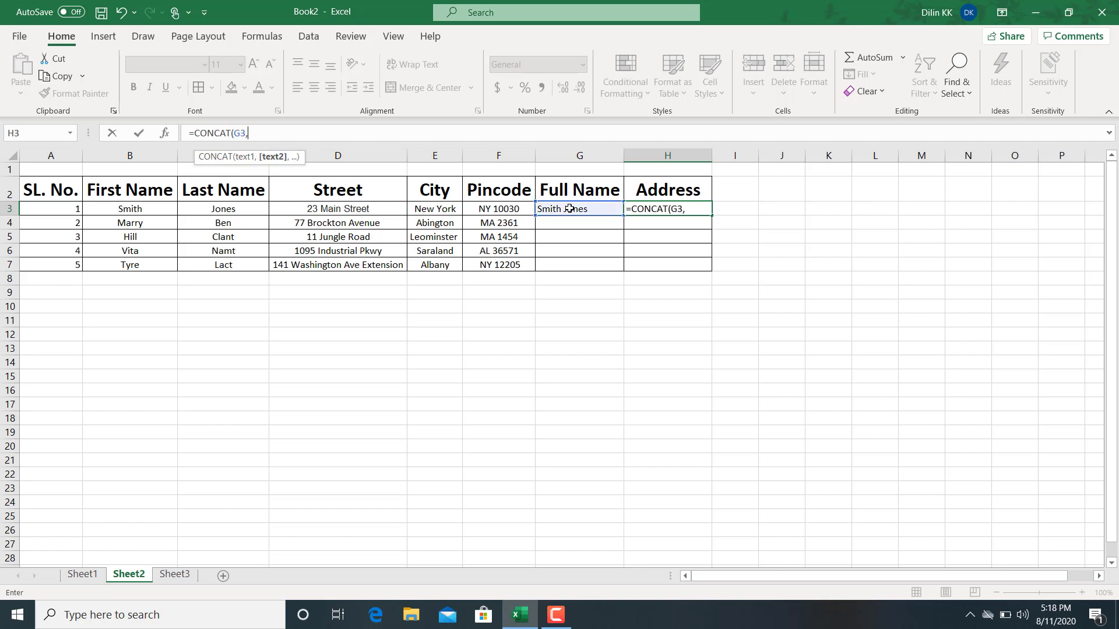
{"action": "type", "text": "c"}
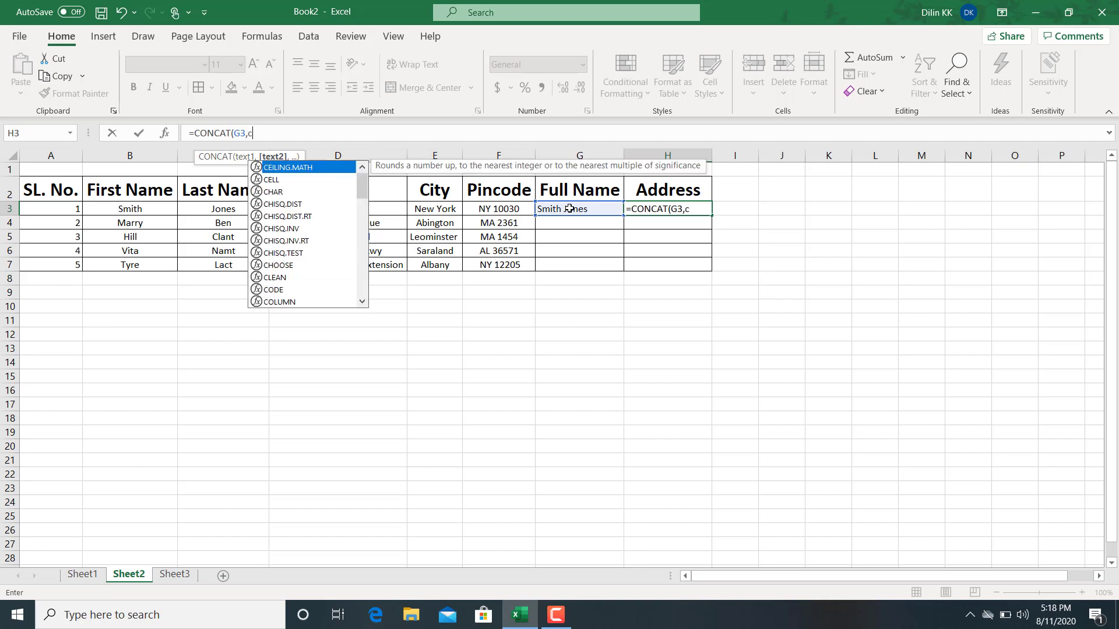
{"action": "type", "text": "har(10"}
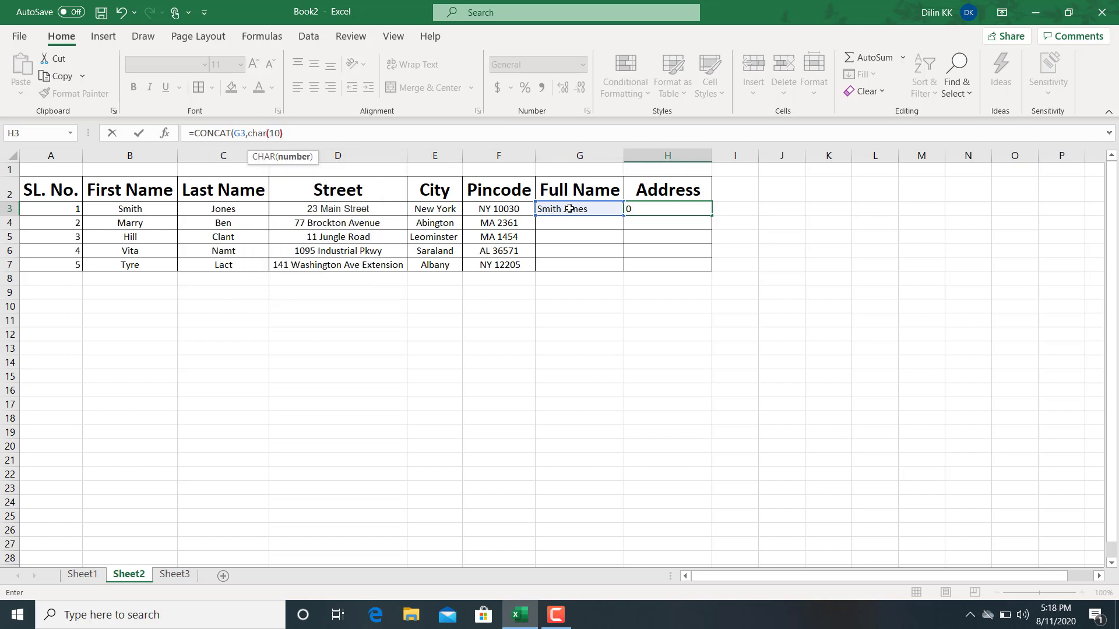
{"action": "type", "text": "),"}
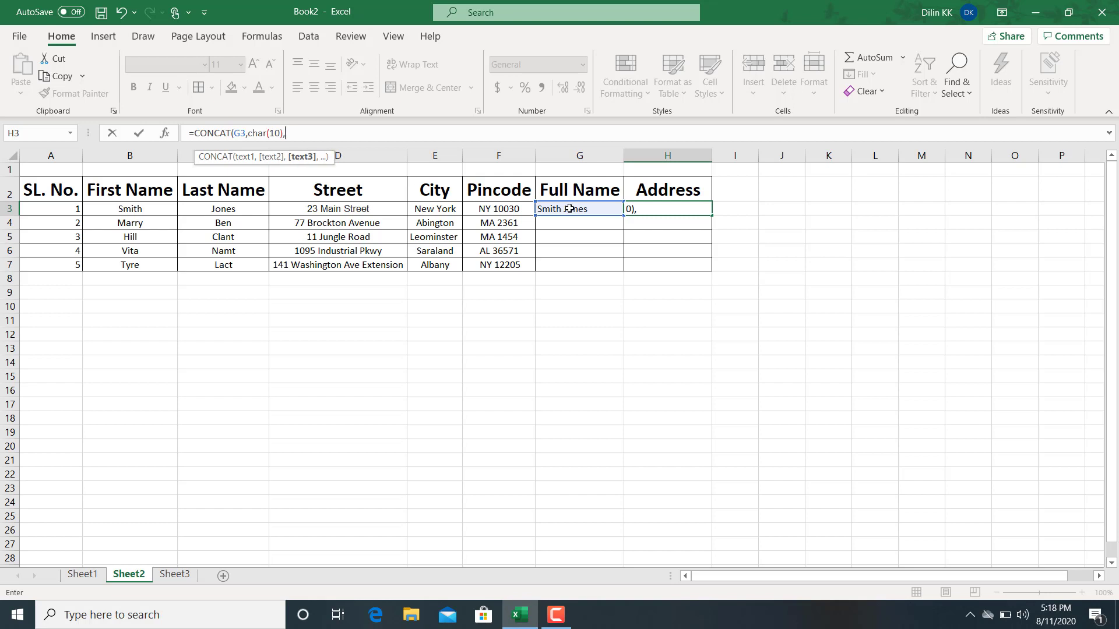
{"action": "left_click", "coordinate": [349, 211]}
- Complete the Address formula in H3 with line-broken city and pincode: =CONCAT(G3,char(10),D3,char(10),E3,char(10),F3)
{"action": "type", "text": ",char"}
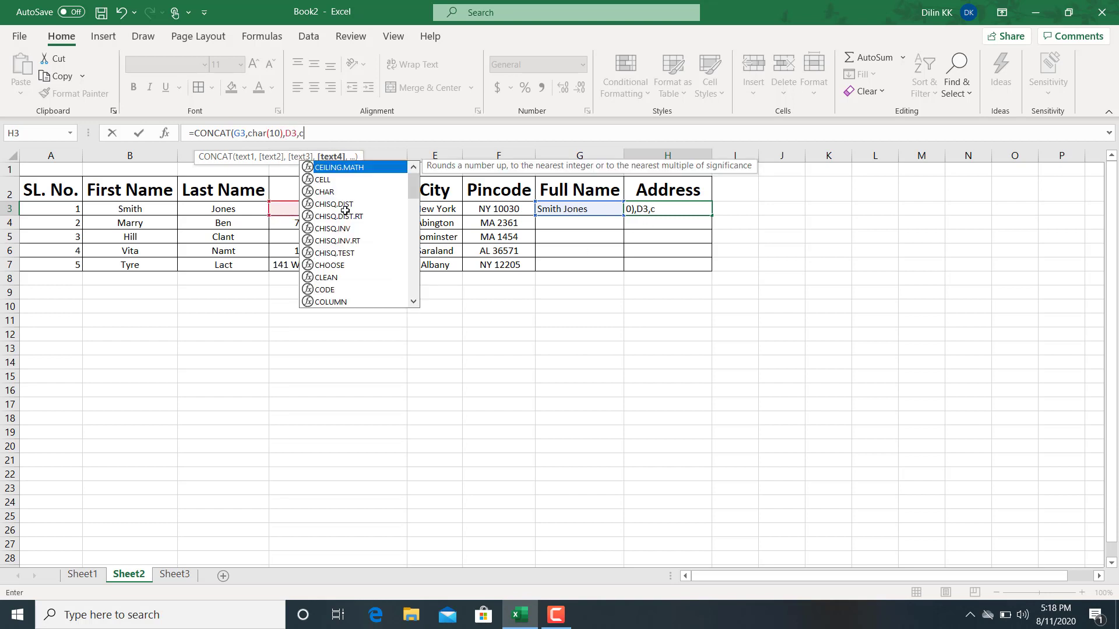
{"action": "type", "text": "(10"}
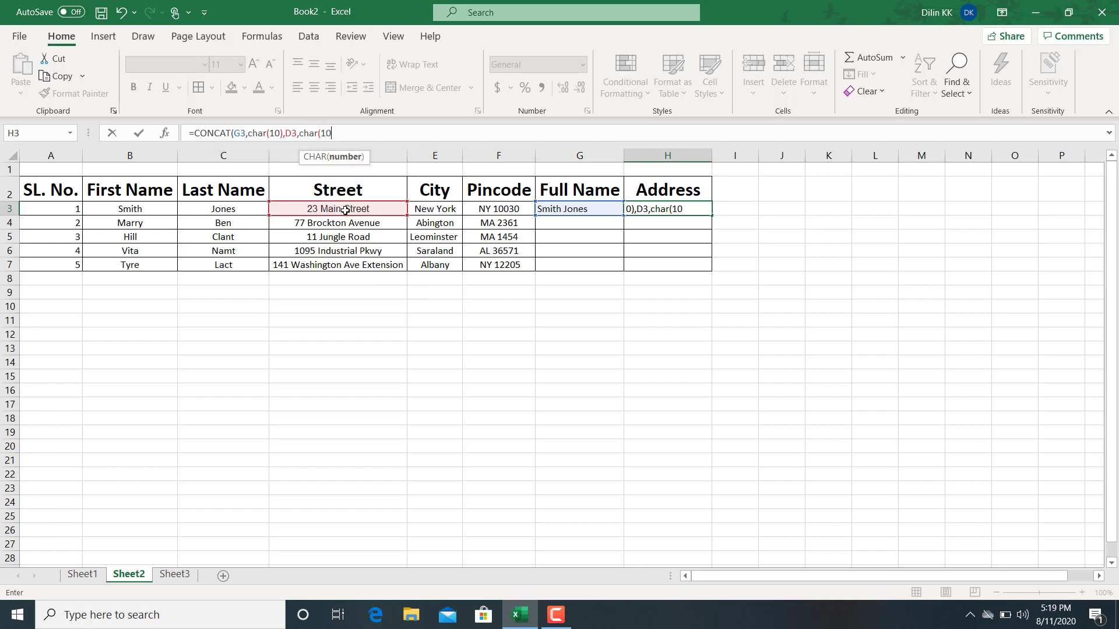
{"action": "type", "text": "),"}
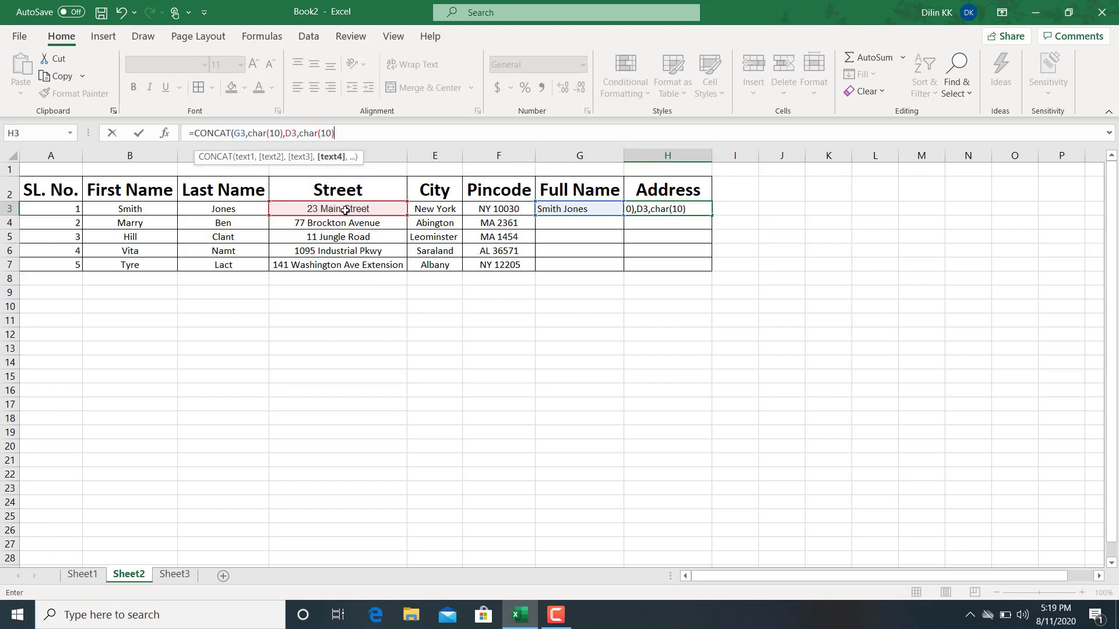
{"action": "left_click", "coordinate": [431, 208]}
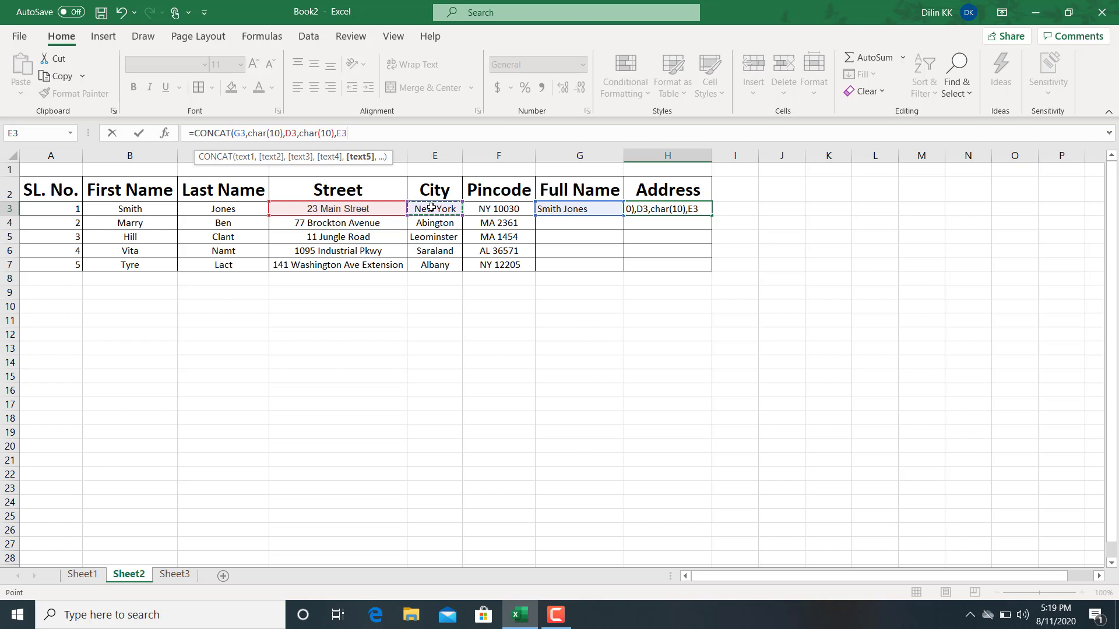
{"action": "type", "text": ",char"}
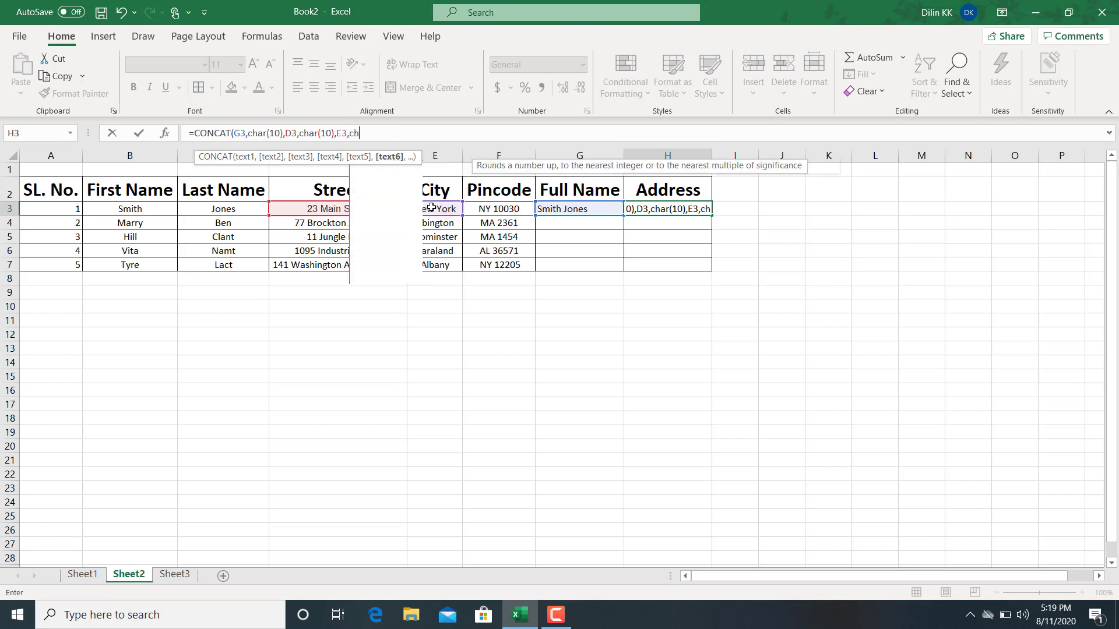
{"action": "type", "text": "(10"}
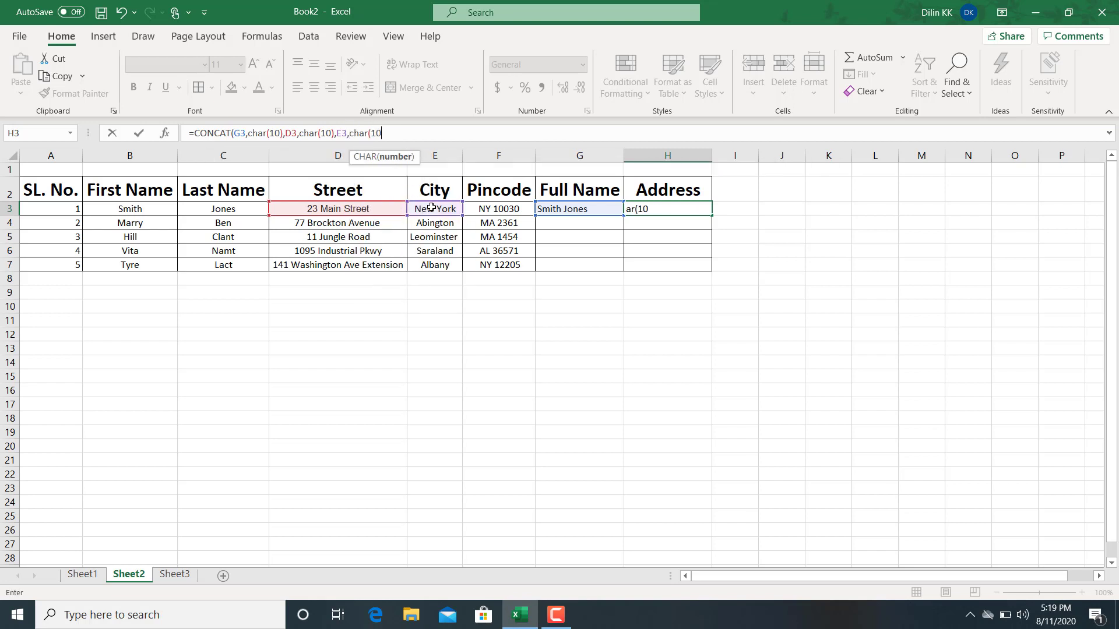
{"action": "type", "text": "),"}
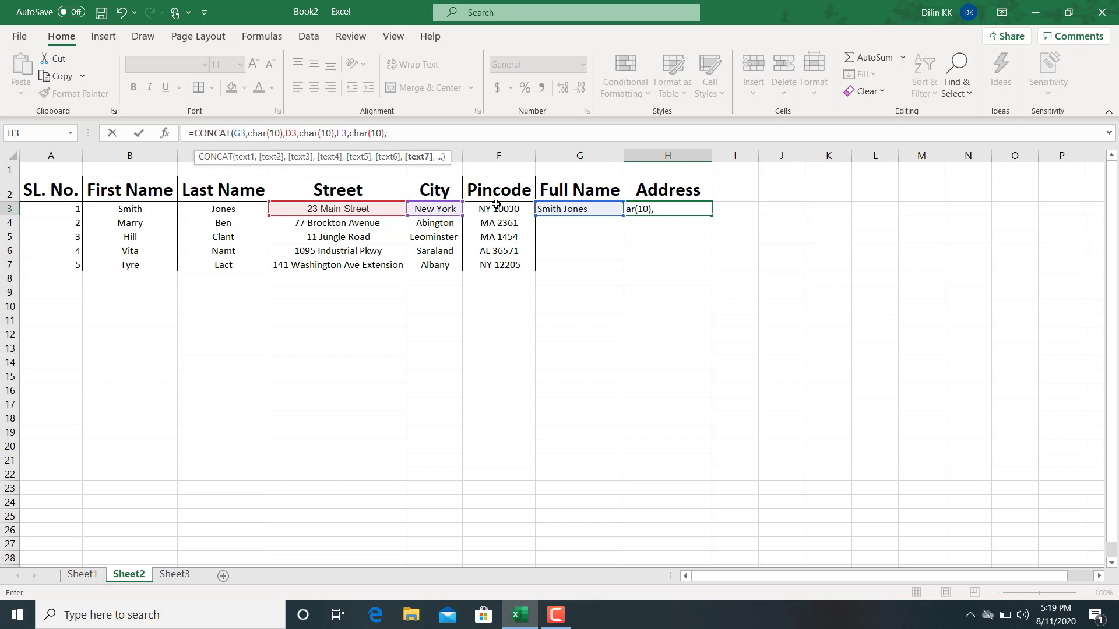
{"action": "left_click", "coordinate": [502, 204]}
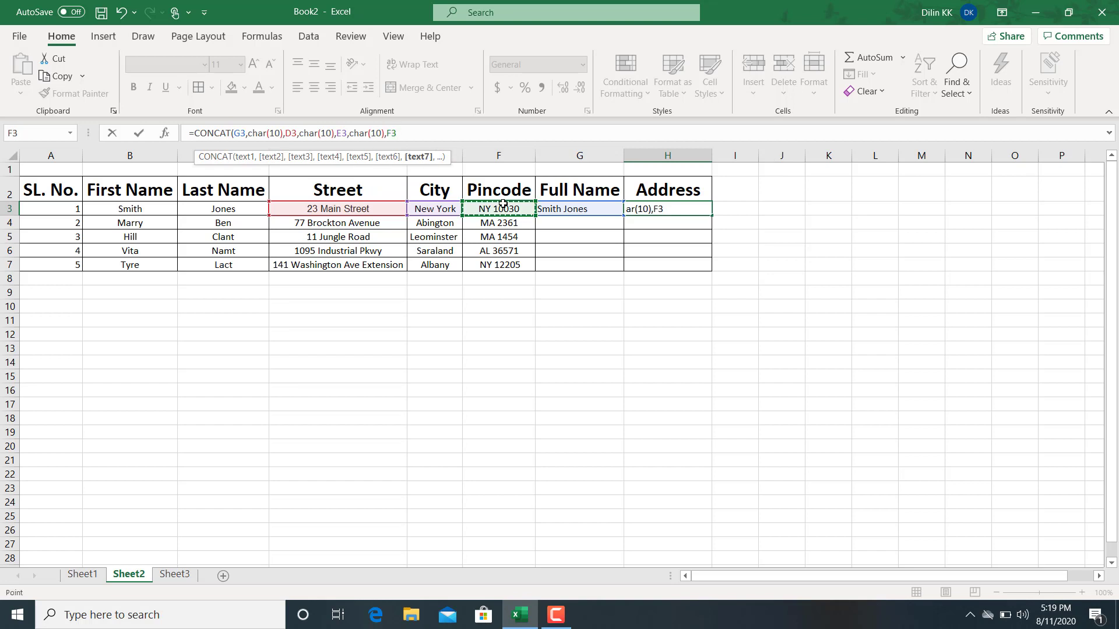
{"action": "type", "text": ")"}
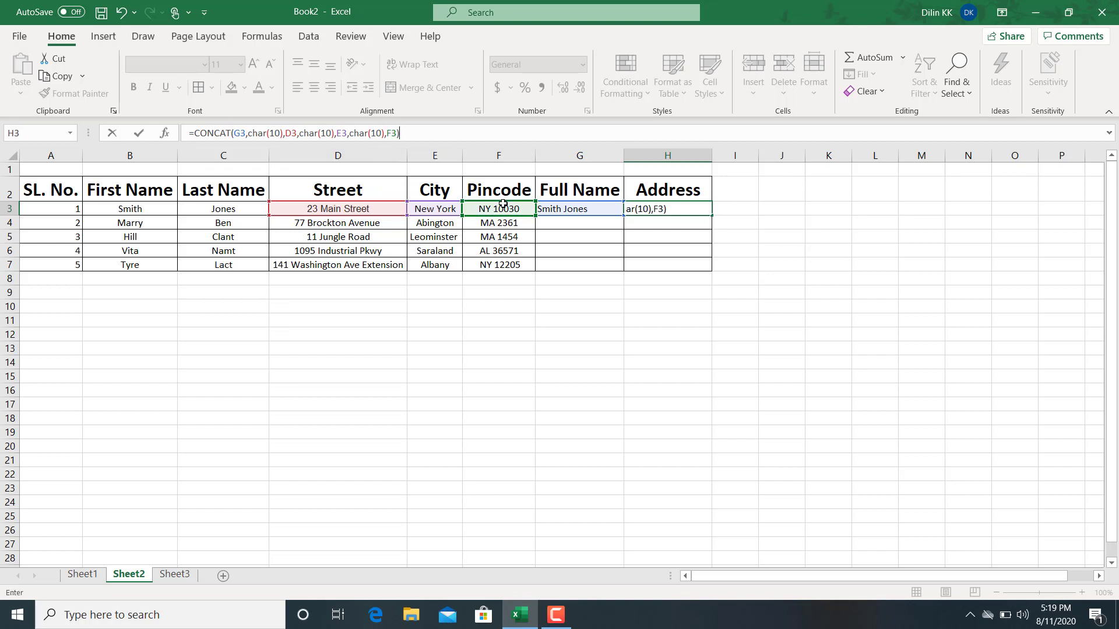
{"action": "key", "text": "Return"}
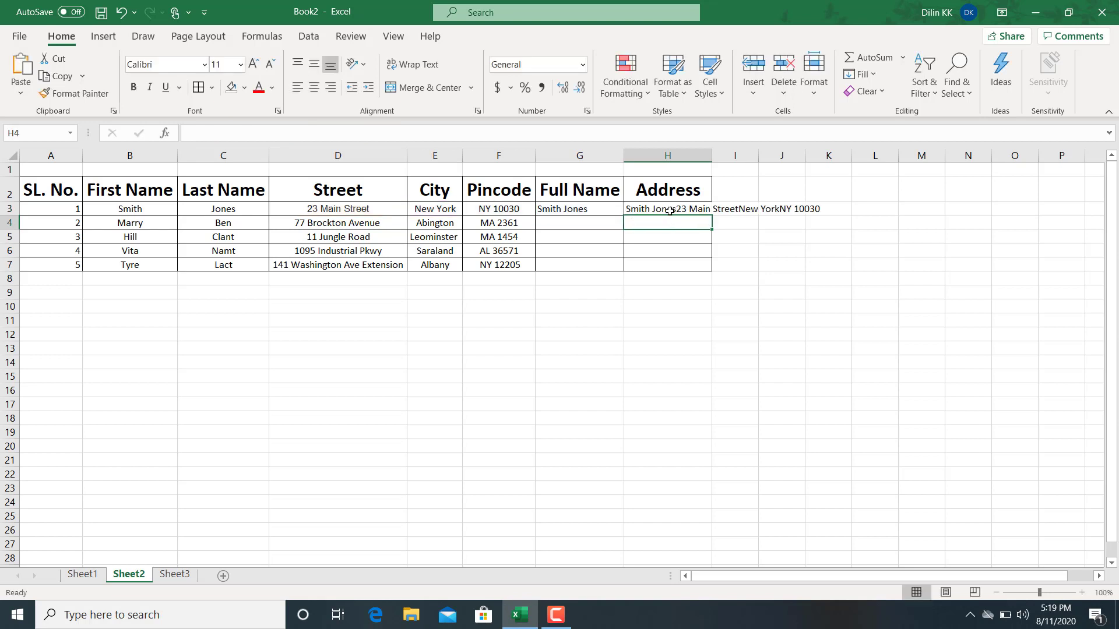
- Wrap the text in Address cell H3 and fill the Full Name and Address formulas from row 3 down through row 7
{"action": "left_click", "coordinate": [645, 211]}
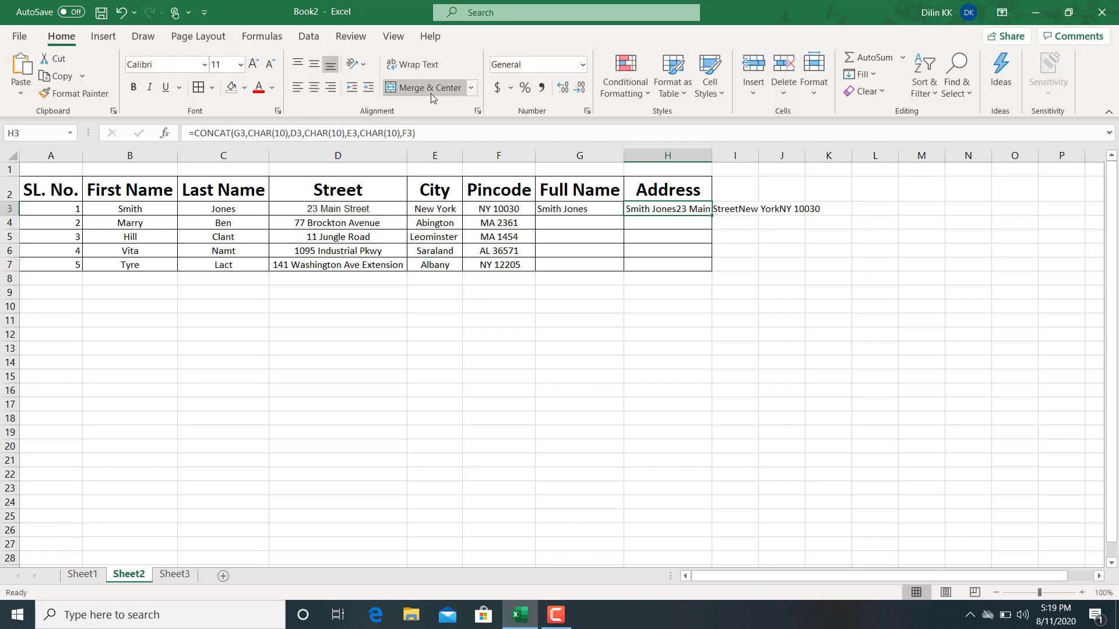
{"action": "left_click", "coordinate": [412, 66]}
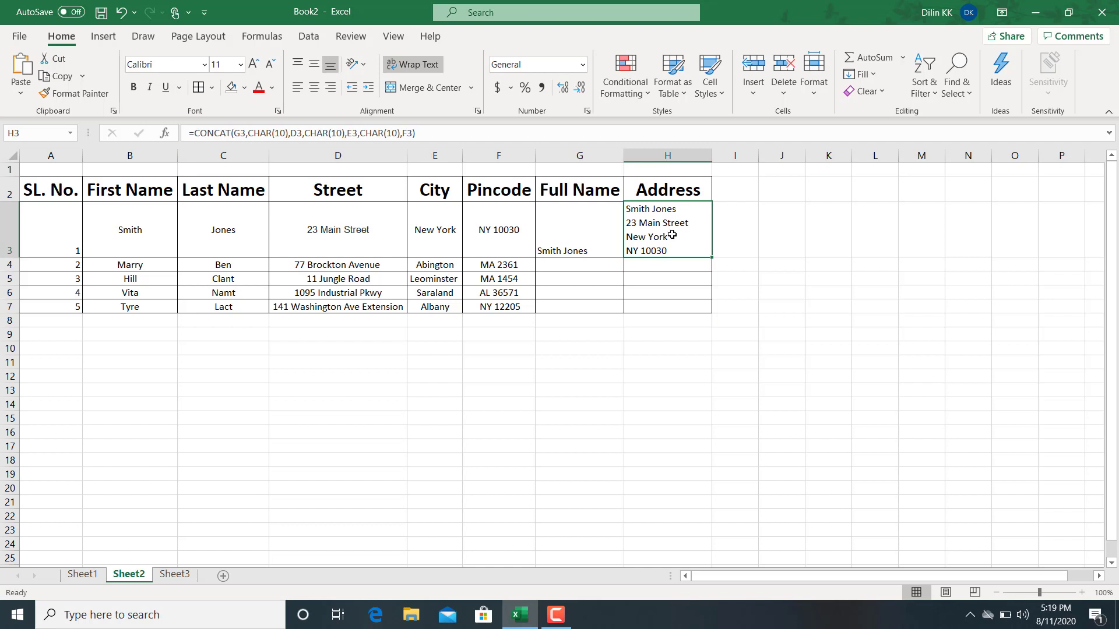
{"action": "left_click", "coordinate": [590, 246]}
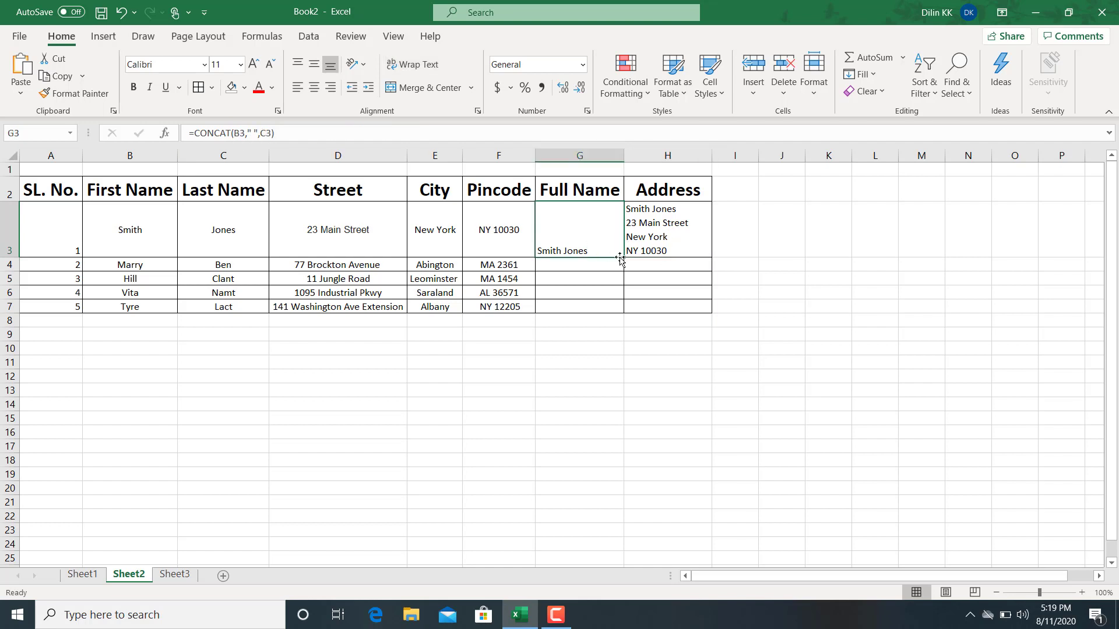
{"action": "left_click_drag", "start_coordinate": [623, 257], "coordinate": [614, 315]}
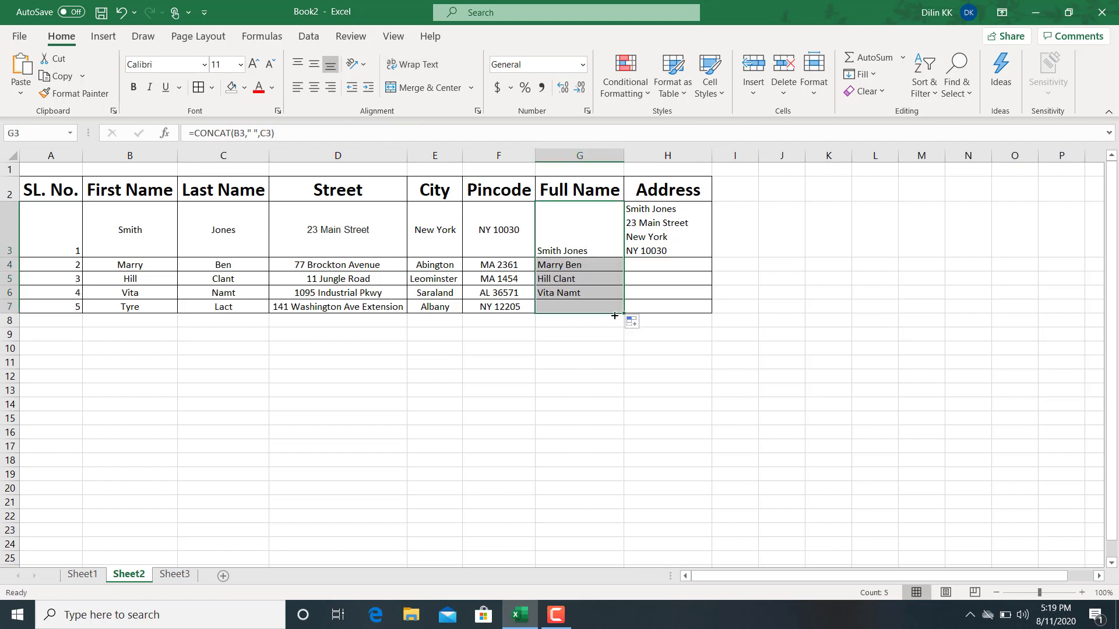
{"action": "left_click", "coordinate": [671, 240]}
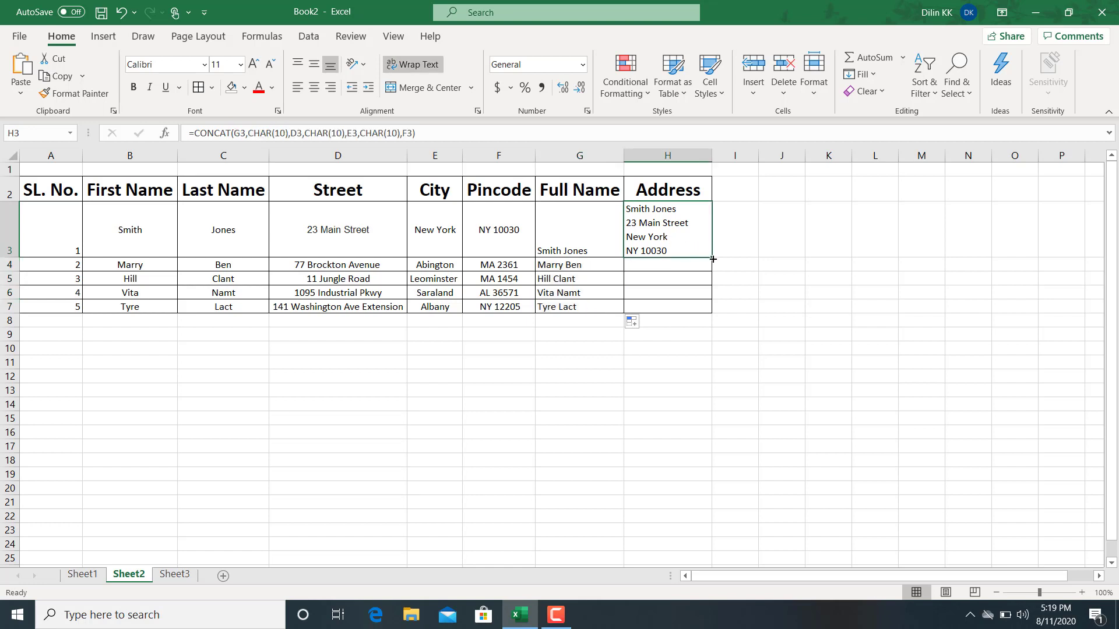
{"action": "left_click_drag", "start_coordinate": [713, 259], "coordinate": [709, 313]}
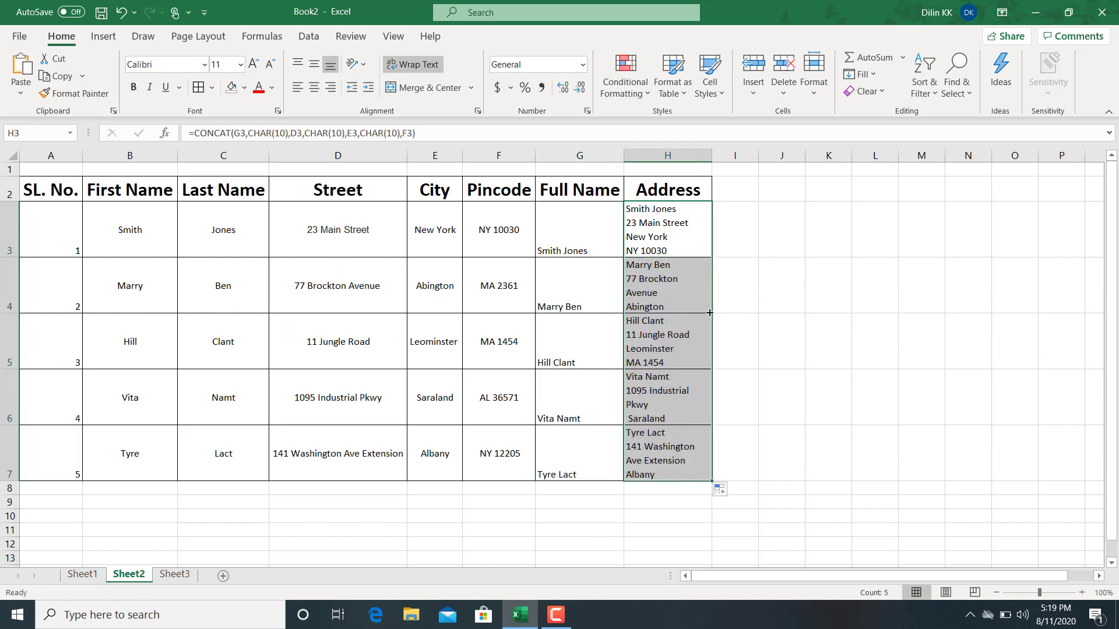
{"action": "left_click", "coordinate": [771, 390]}
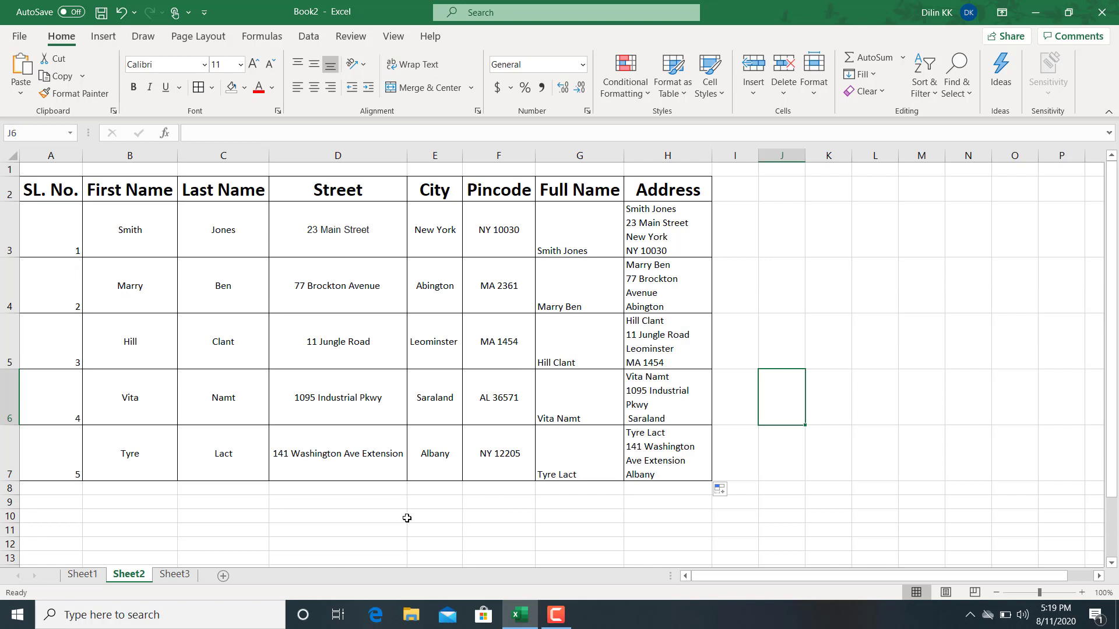
- On Sheet3, start a TEXTJOIN formula in Full Name cell G3
{"action": "left_click", "coordinate": [184, 576]}
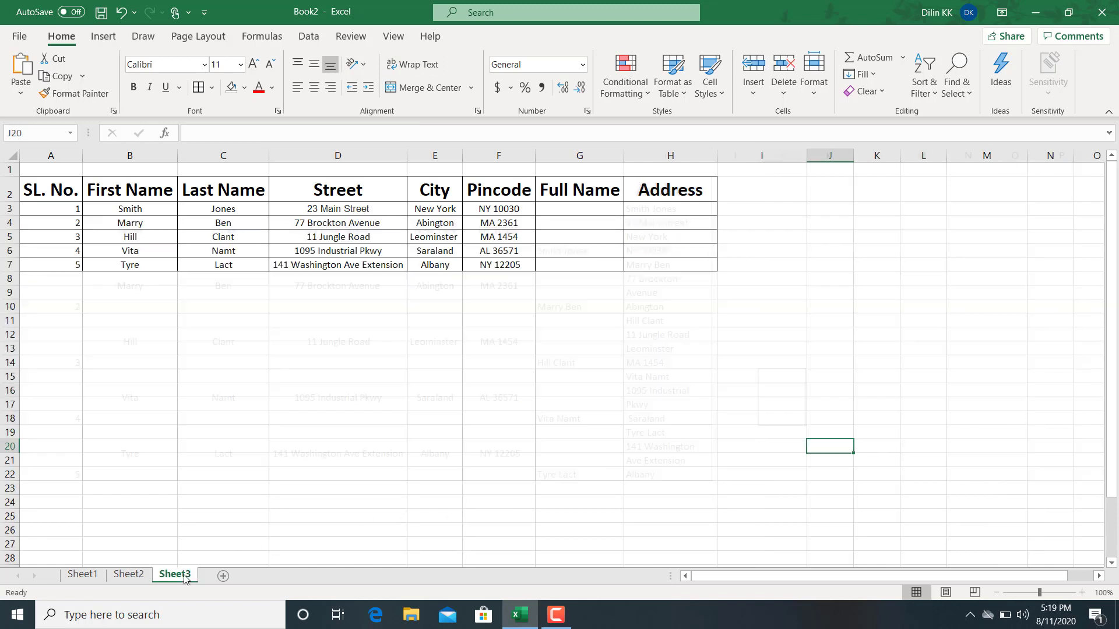
{"action": "left_click", "coordinate": [575, 209]}
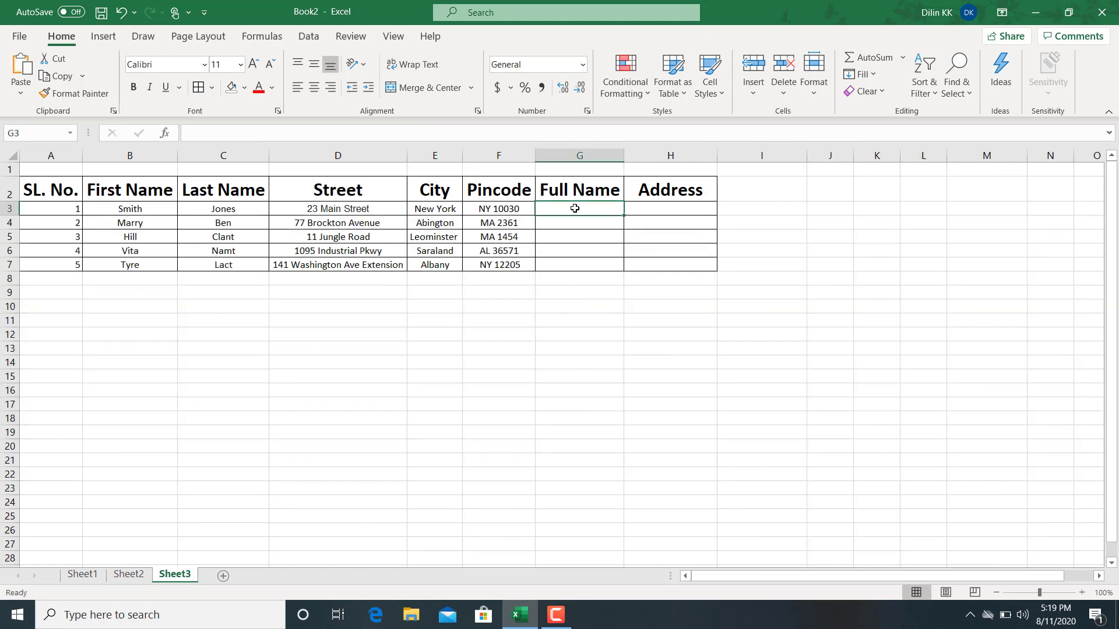
{"action": "type", "text": "="}
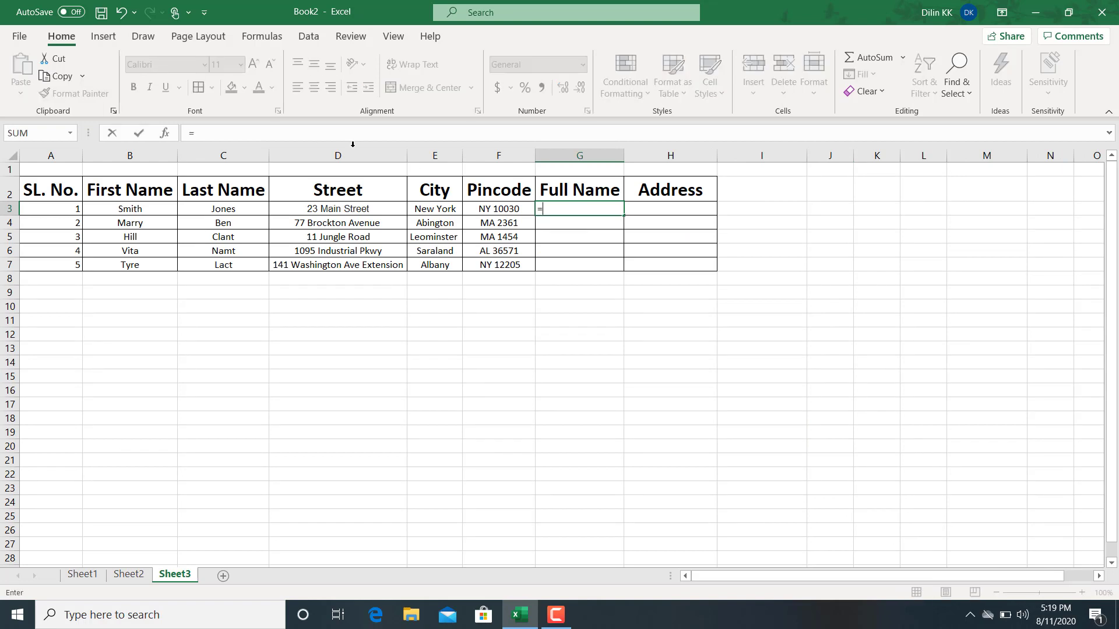
{"action": "left_click", "coordinate": [237, 135]}
{"action": "type", "text": "text"}
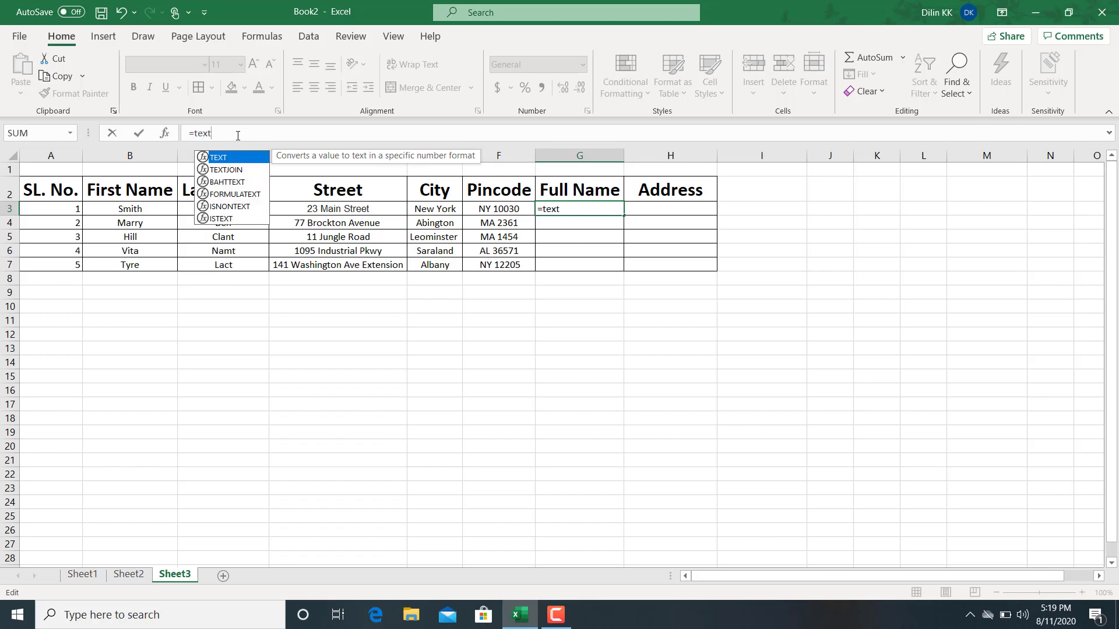
{"action": "left_click", "coordinate": [230, 173]}
{"action": "double_click", "coordinate": [229, 173]}
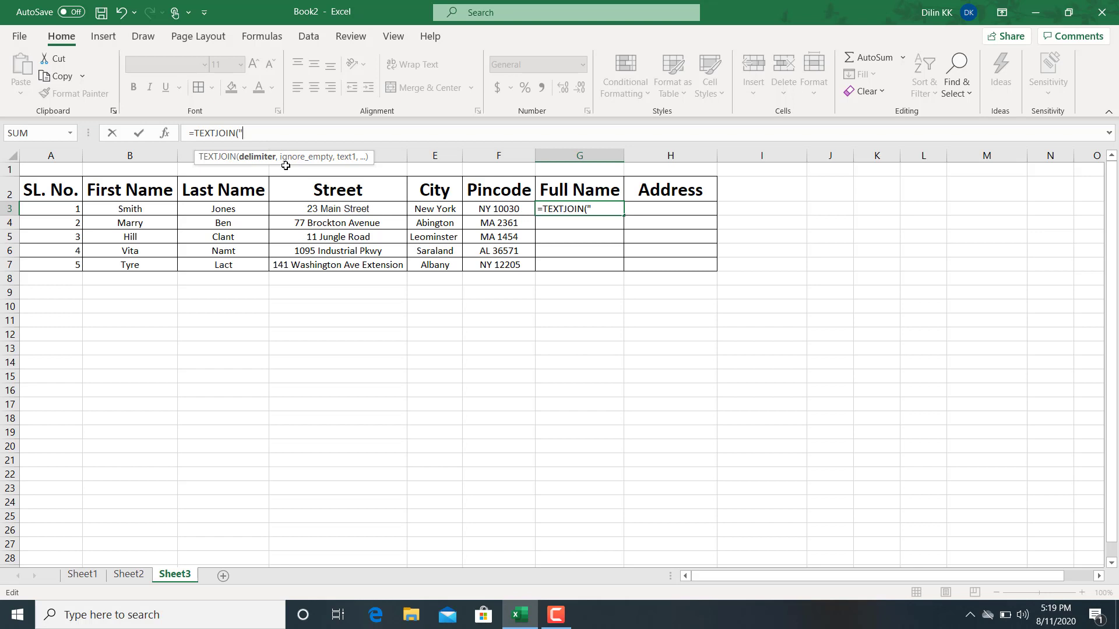
- Give TEXTJOIN a single space " " as the delimiter and true for ignoring empty cells
{"action": "type", "text": "\""}
{"action": "type", "text": " ."}
{"action": "type", "text": "tr"}
{"action": "type", "text": "ue"}
{"action": "key", "text": "BackSpace"}
{"action": "key", "text": "BackSpace"}
{"action": "key", "text": "BackSpace"}
{"action": "key", "text": "BackSpace"}
{"action": "key", "text": "BackSpace"}
{"action": "type", "text": ","}
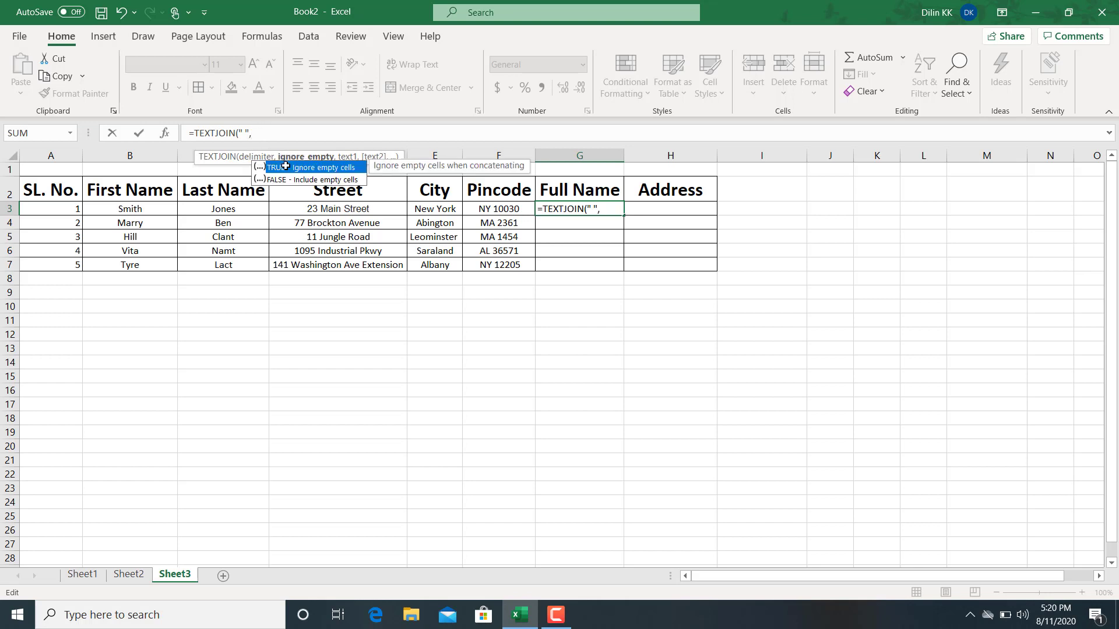
{"action": "type", "text": "tr"}
{"action": "type", "text": "ue,"}
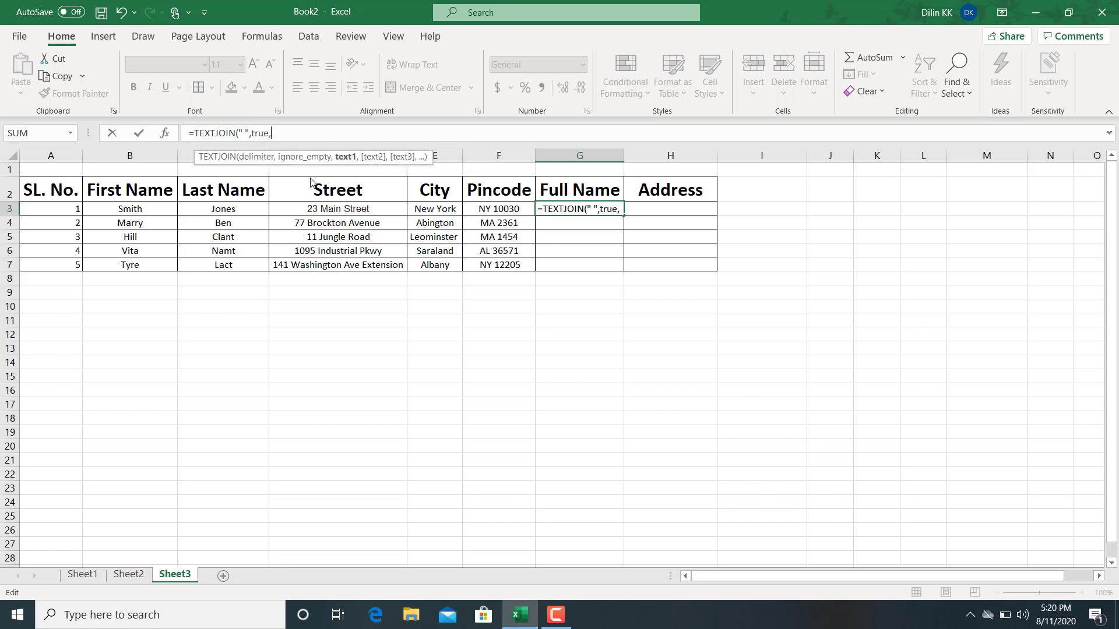
- Add first name B3 and last name C3 as the texts to join, completing =TEXTJOIN(" ",true,B3,C3) in G3
{"action": "left_click", "coordinate": [144, 211]}
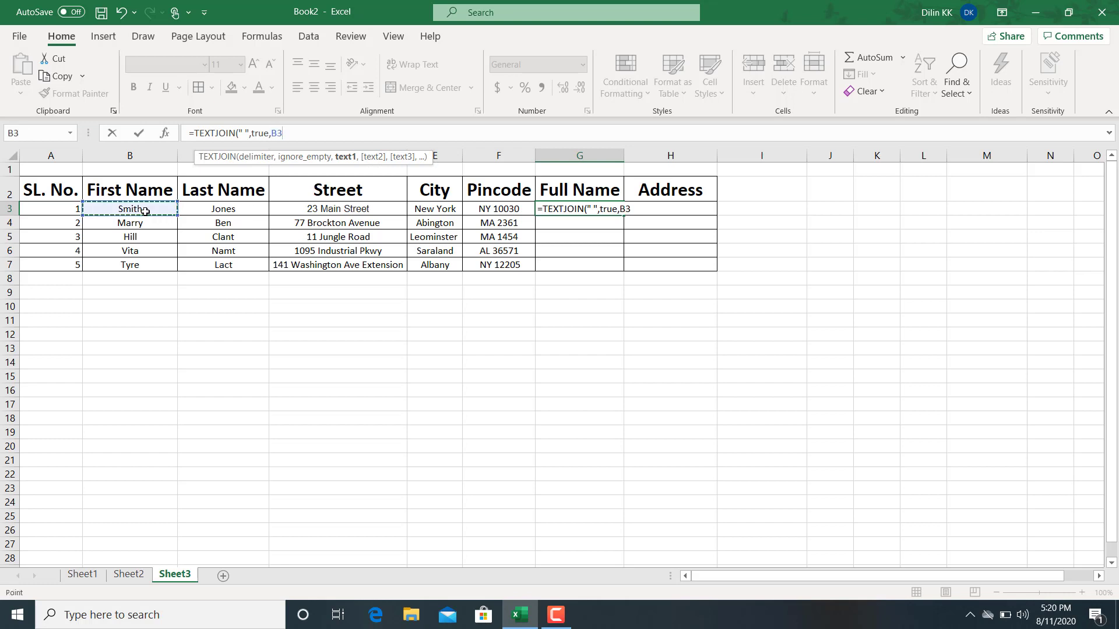
{"action": "type", "text": ","}
{"action": "left_click", "coordinate": [198, 208]}
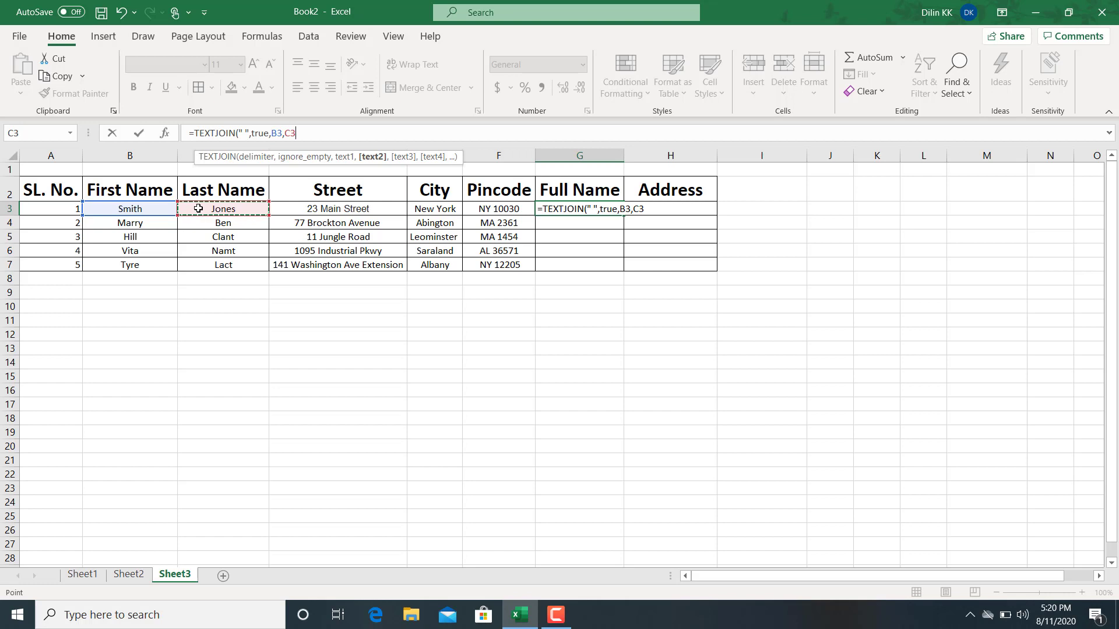
{"action": "type", "text": ")"}
{"action": "key", "text": "Return"}
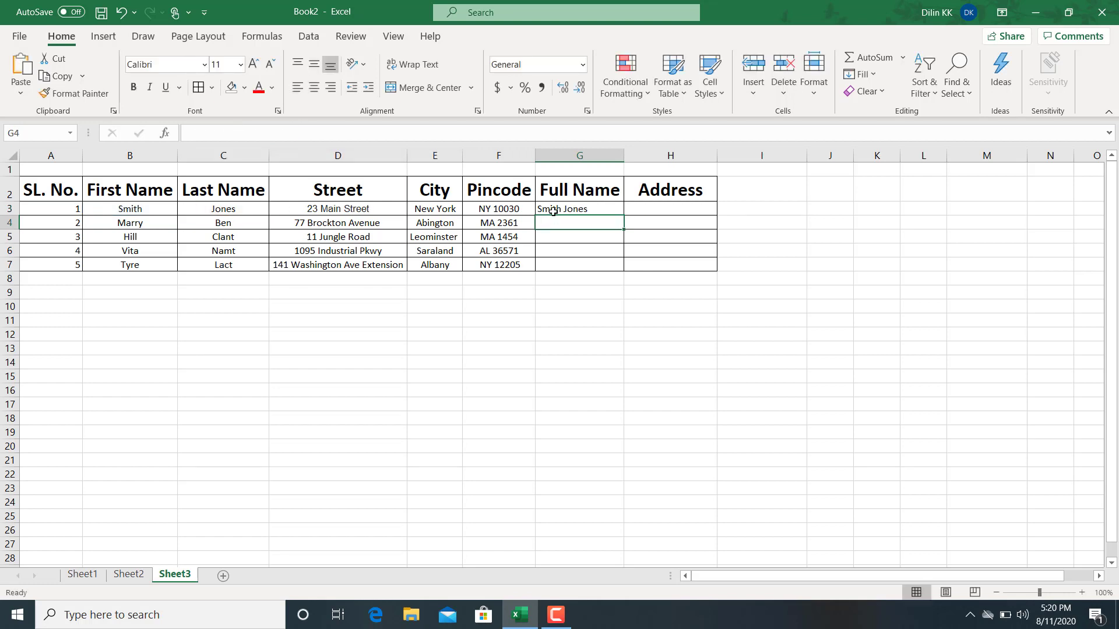
- Start a TEXTJOIN formula in Address cell H3
{"action": "left_click", "coordinate": [641, 215]}
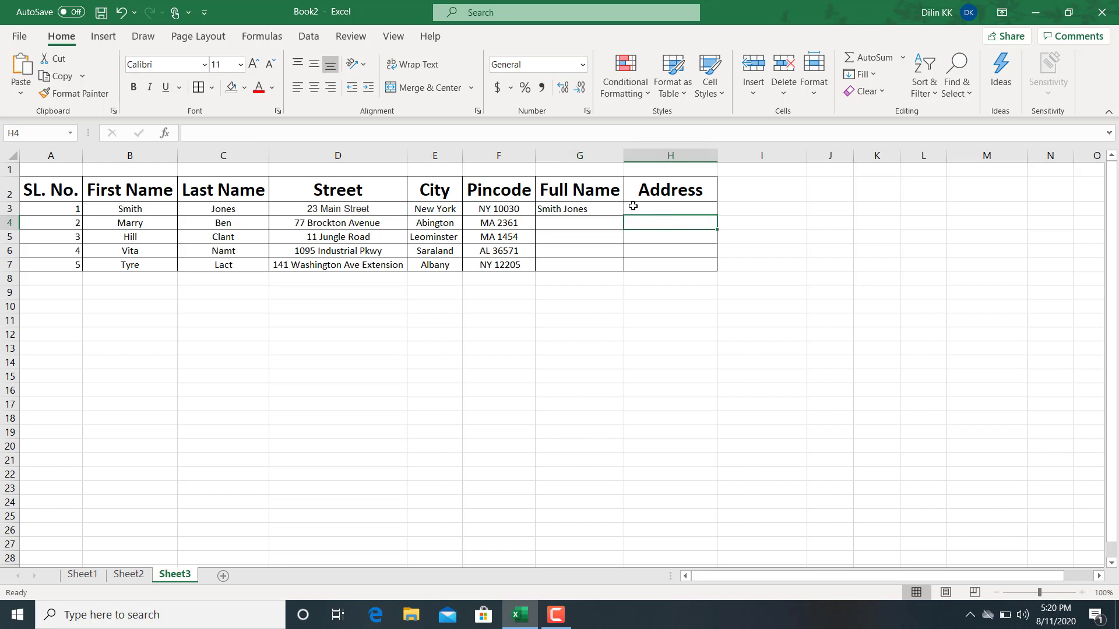
{"action": "left_click", "coordinate": [632, 205]}
{"action": "key", "text": "ctrl+End"}
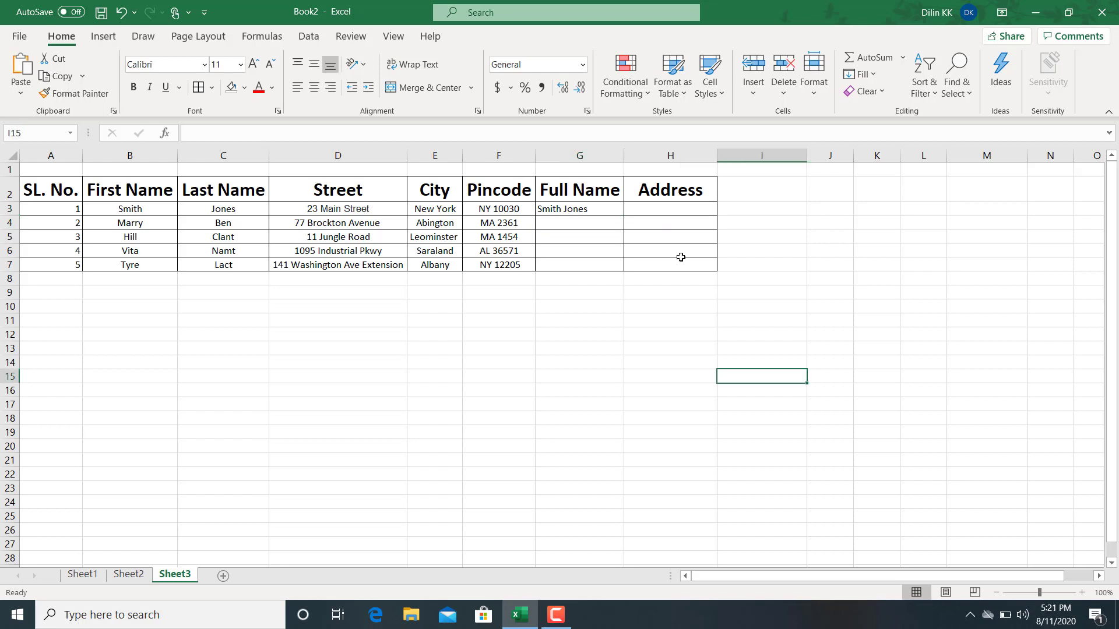
{"action": "left_click", "coordinate": [633, 209]}
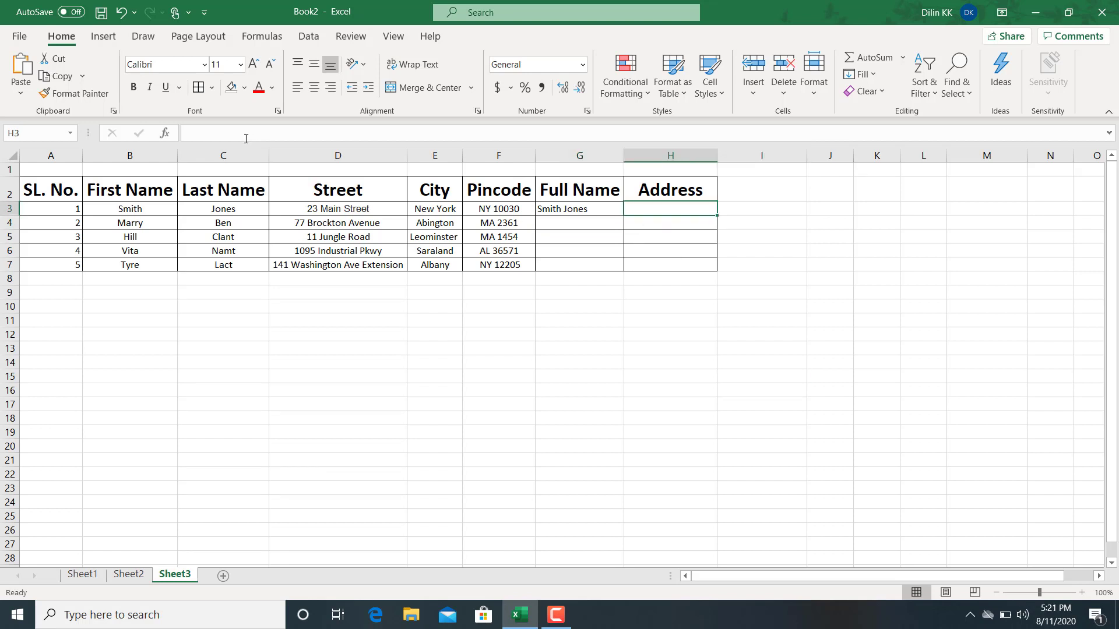
{"action": "left_click", "coordinate": [225, 133]}
{"action": "type", "text": "="}
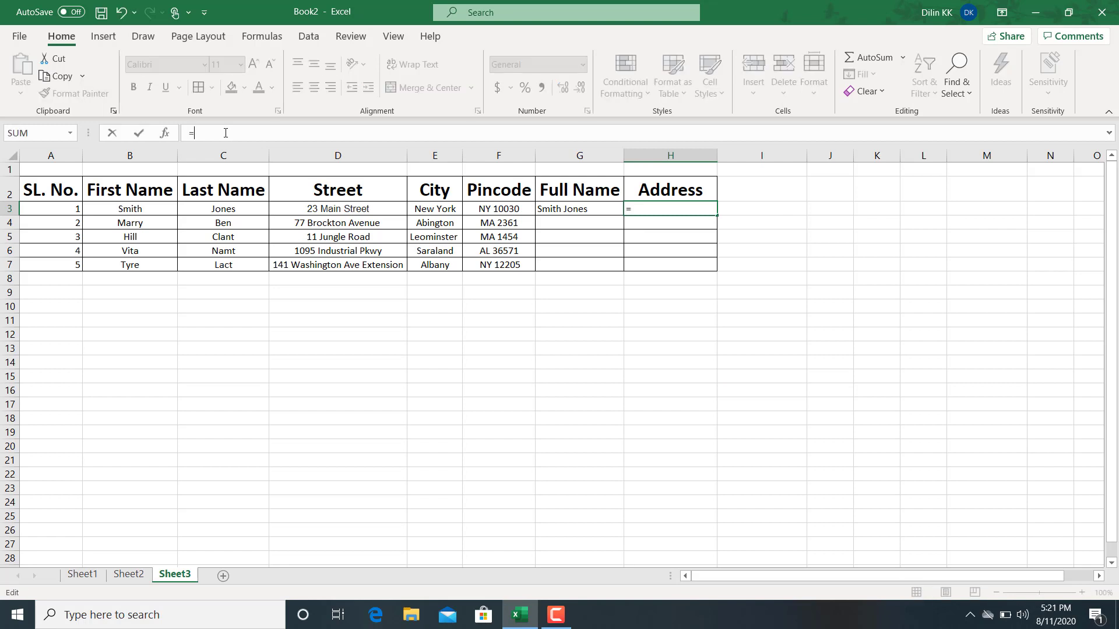
{"action": "type", "text": "text"}
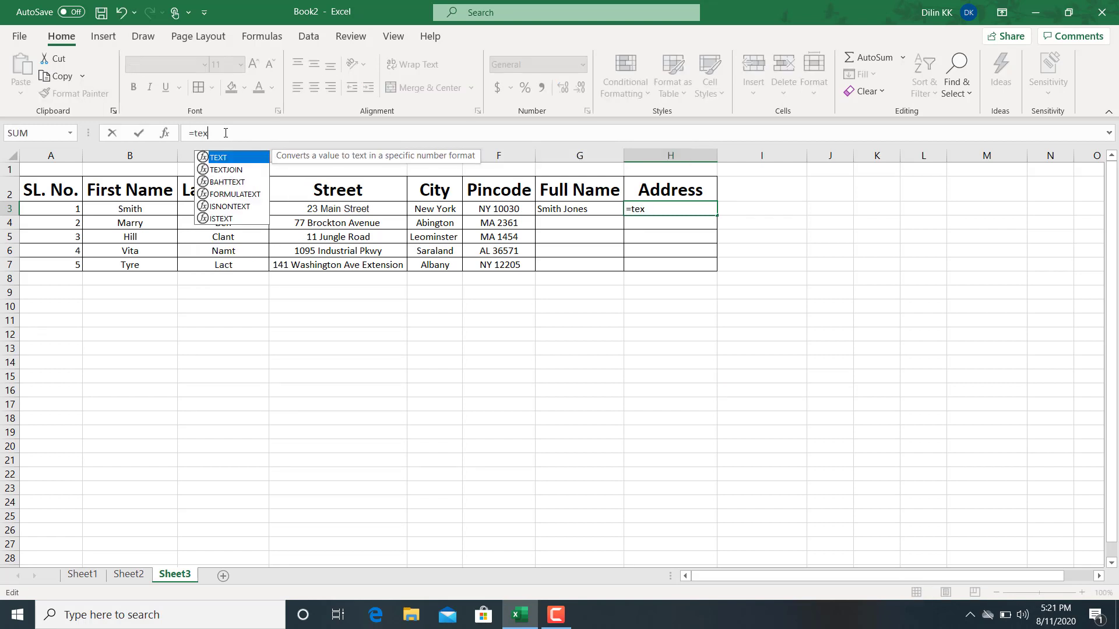
{"action": "double_click", "coordinate": [224, 170]}
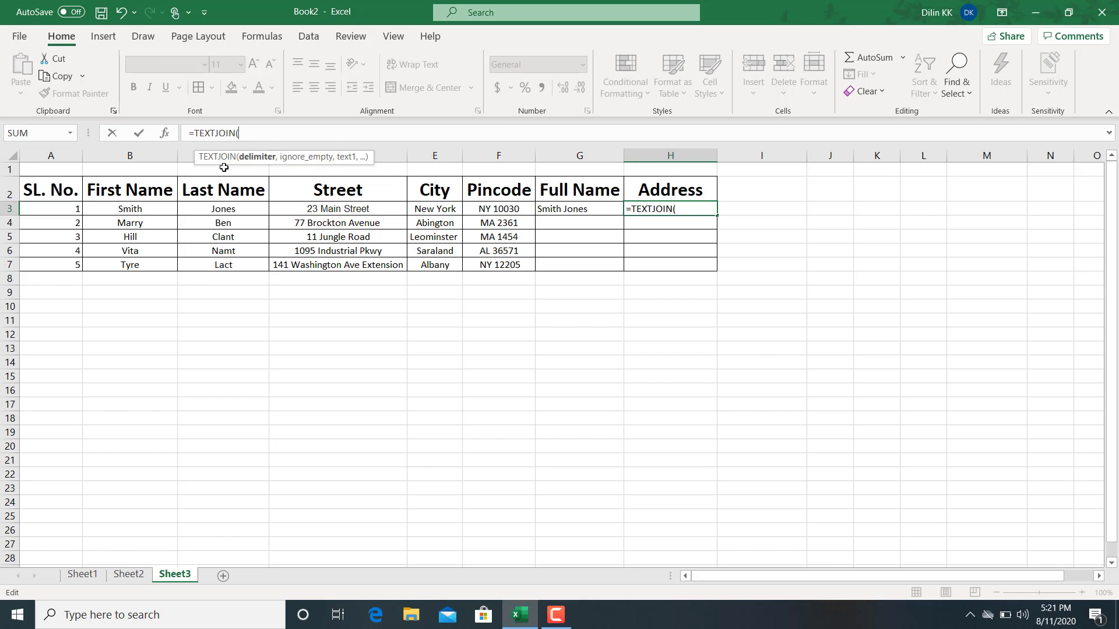
- Give the TEXTJOIN in H3 a line break, char(10), as the delimiter and true for ignoring empty cells
{"action": "type", "text": "ch"}
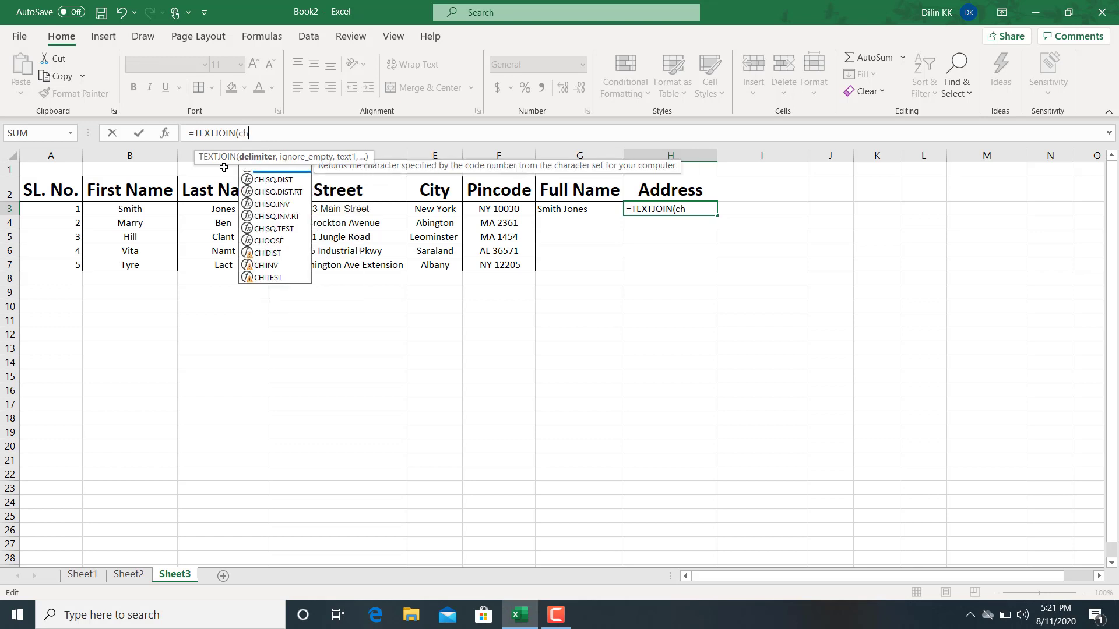
{"action": "type", "text": "ar("}
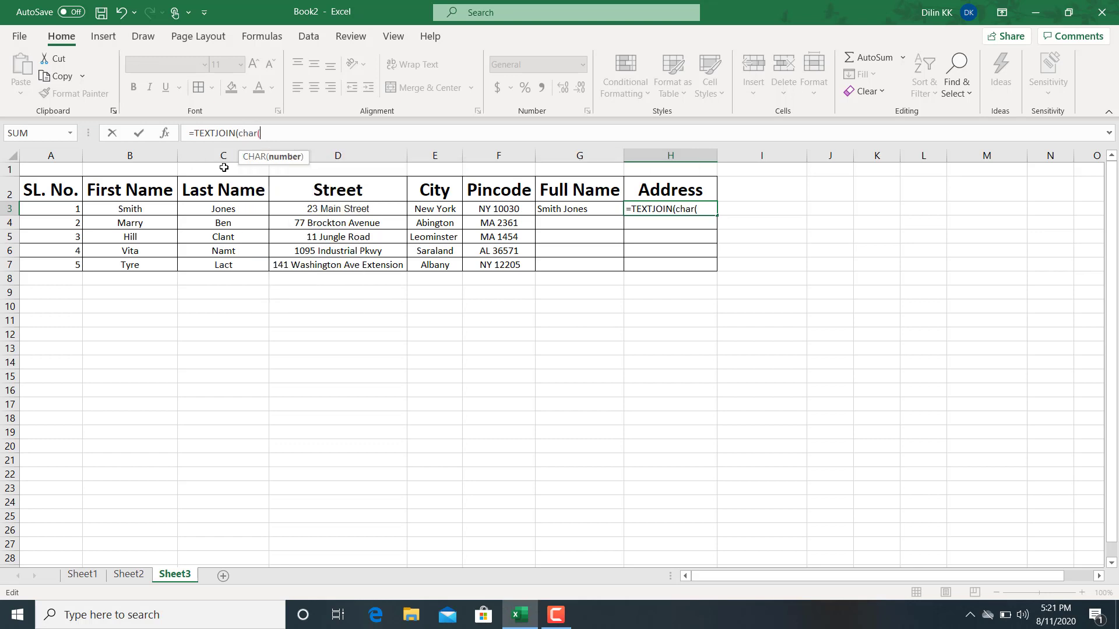
{"action": "type", "text": "10),"}
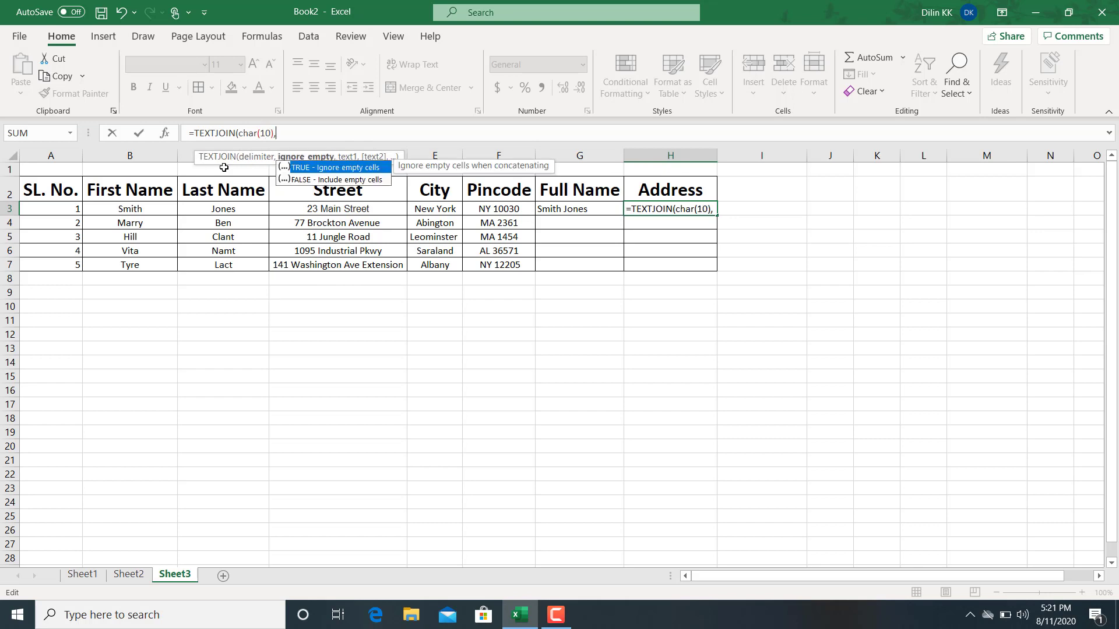
{"action": "type", "text": "true"}
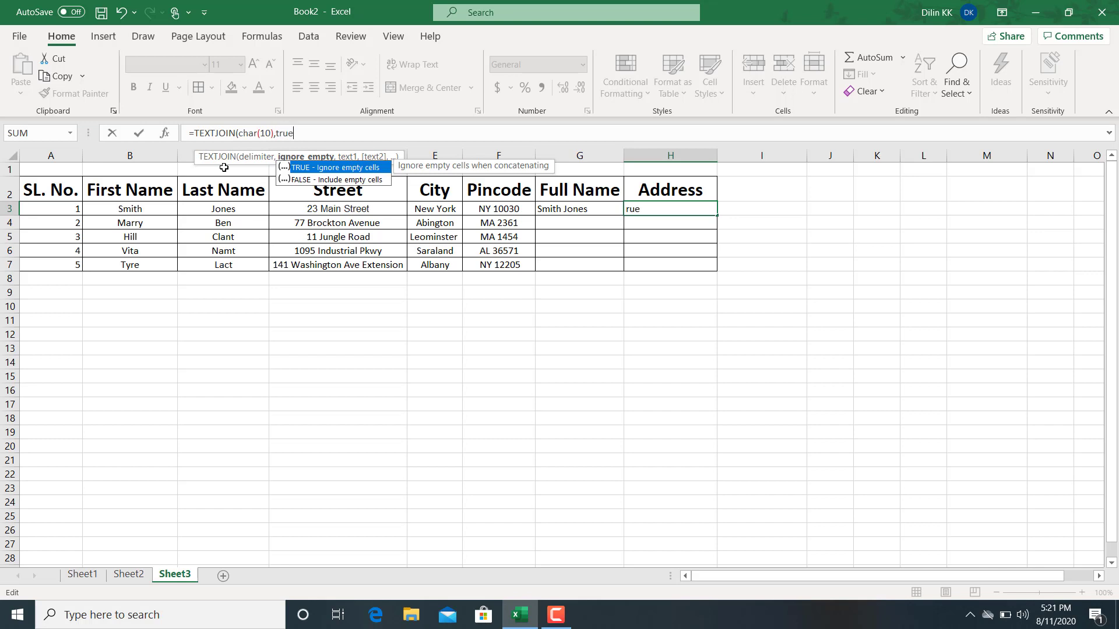
{"action": "type", "text": ","}
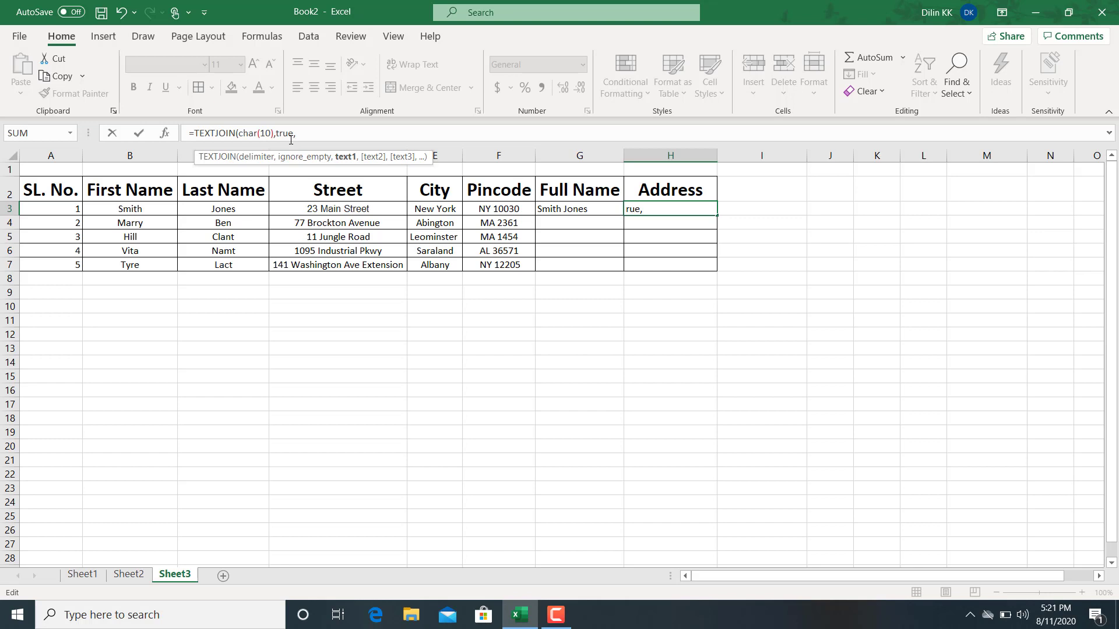
- Add full name G3, street D3, city E3 and pincode F3 as the texts, completing =TEXTJOIN(char(10),true,G3,D3,E3,F3) in H3
{"action": "left_click", "coordinate": [563, 211]}
{"action": "type", "text": ","}
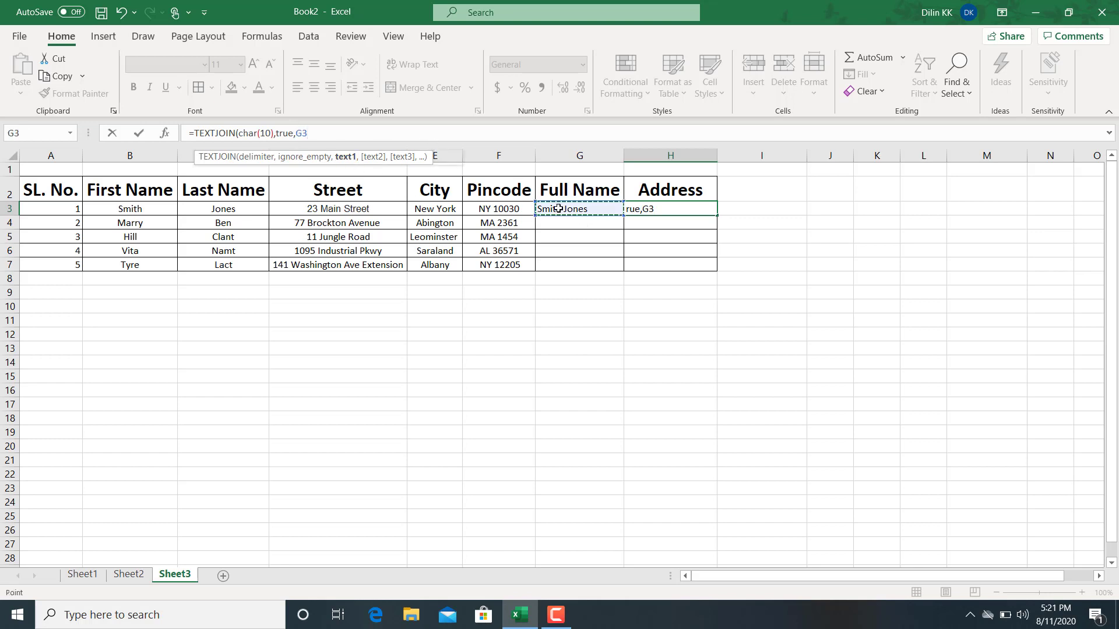
{"action": "left_click", "coordinate": [380, 208]}
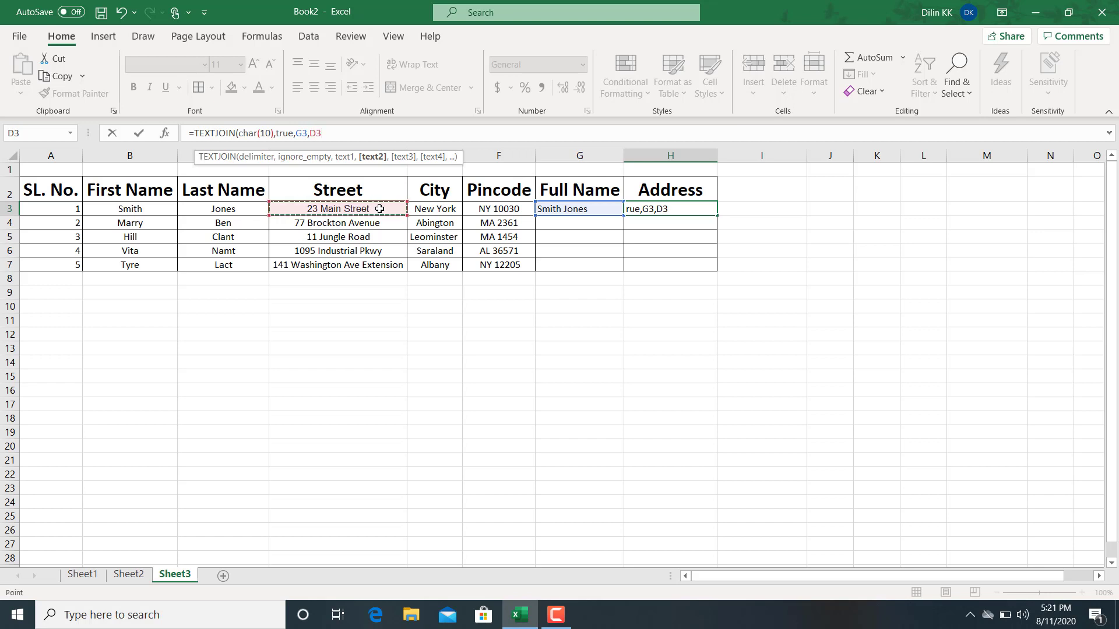
{"action": "type", "text": ","}
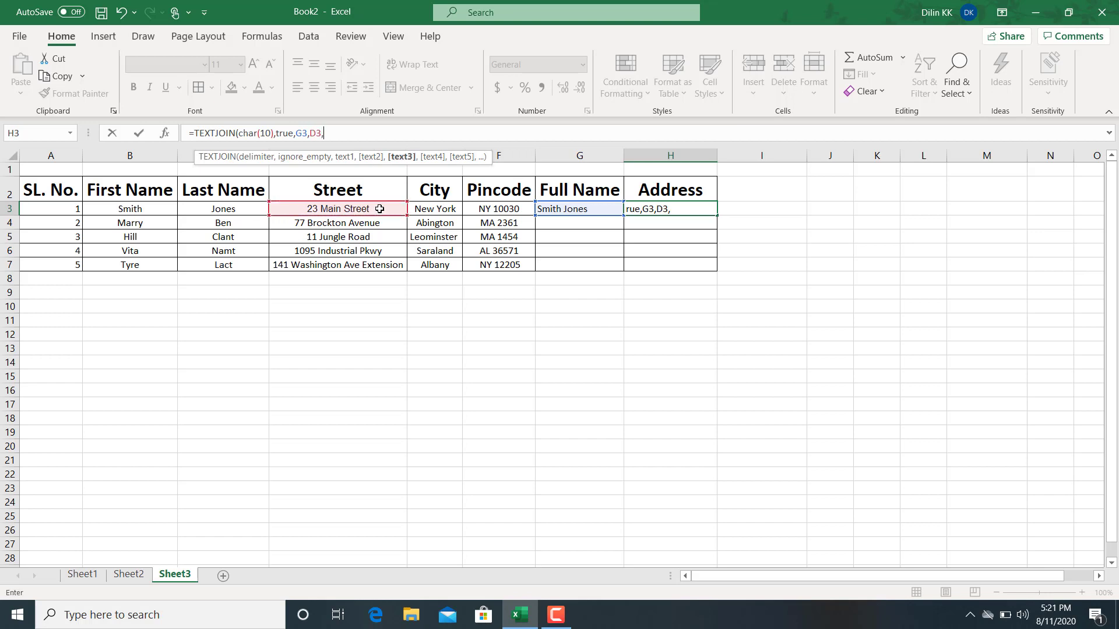
{"action": "left_click", "coordinate": [430, 209]}
{"action": "type", "text": ","}
{"action": "left_click", "coordinate": [479, 212]}
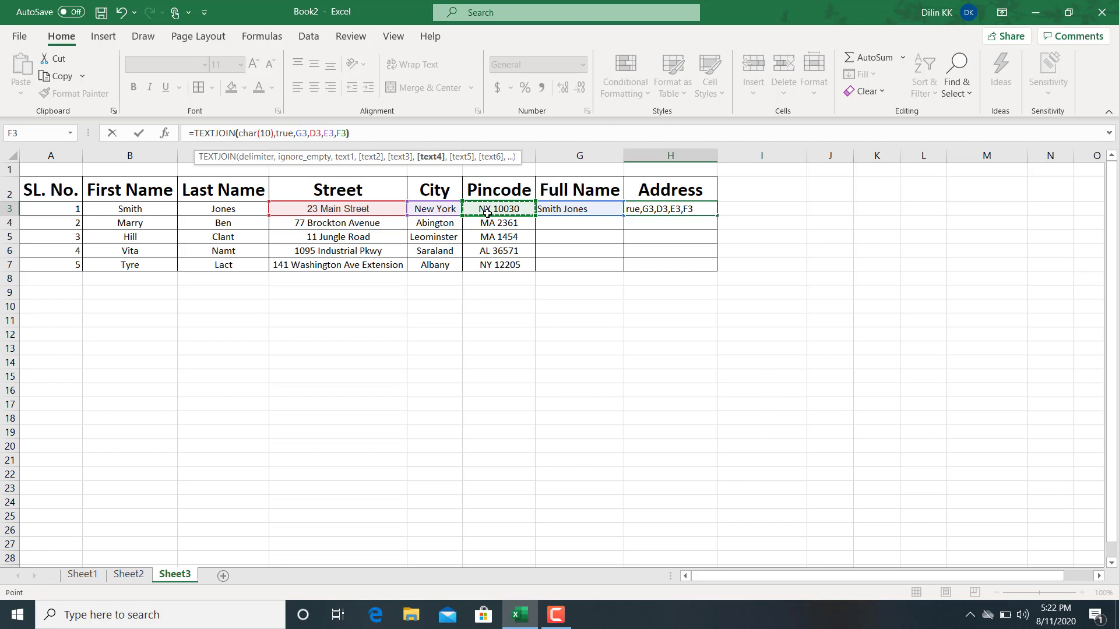
{"action": "type", "text": ")"}
{"action": "key", "text": "Return"}
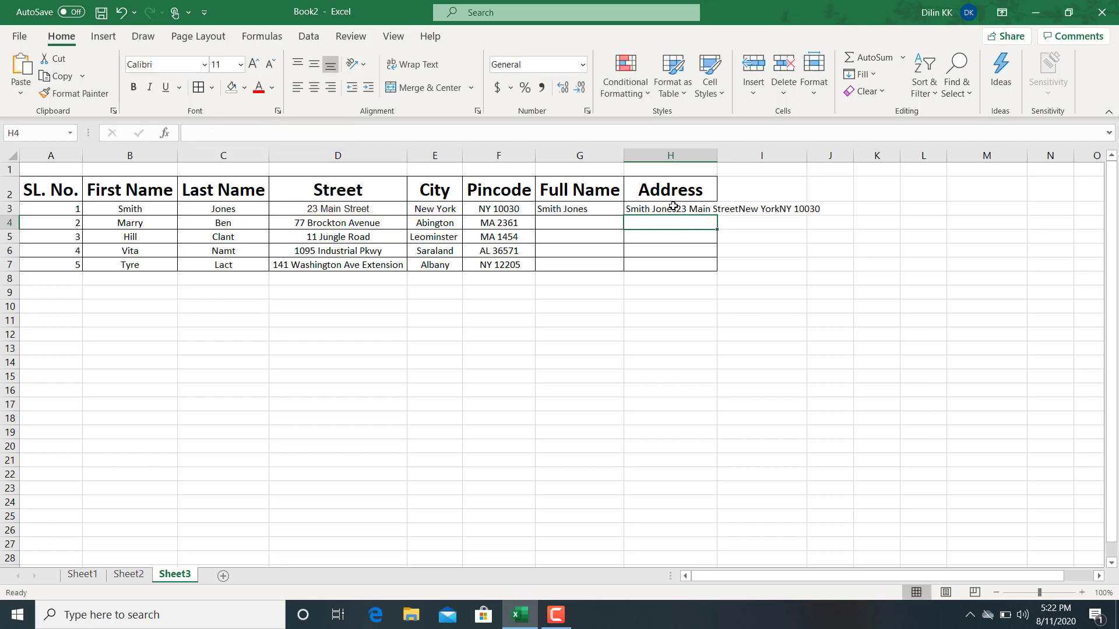
- Wrap the text in Address cell H3 and fill the Full Name and Address formulas from row 3 down through row 7
{"action": "key", "text": "Up"}
{"action": "left_click", "coordinate": [410, 68]}
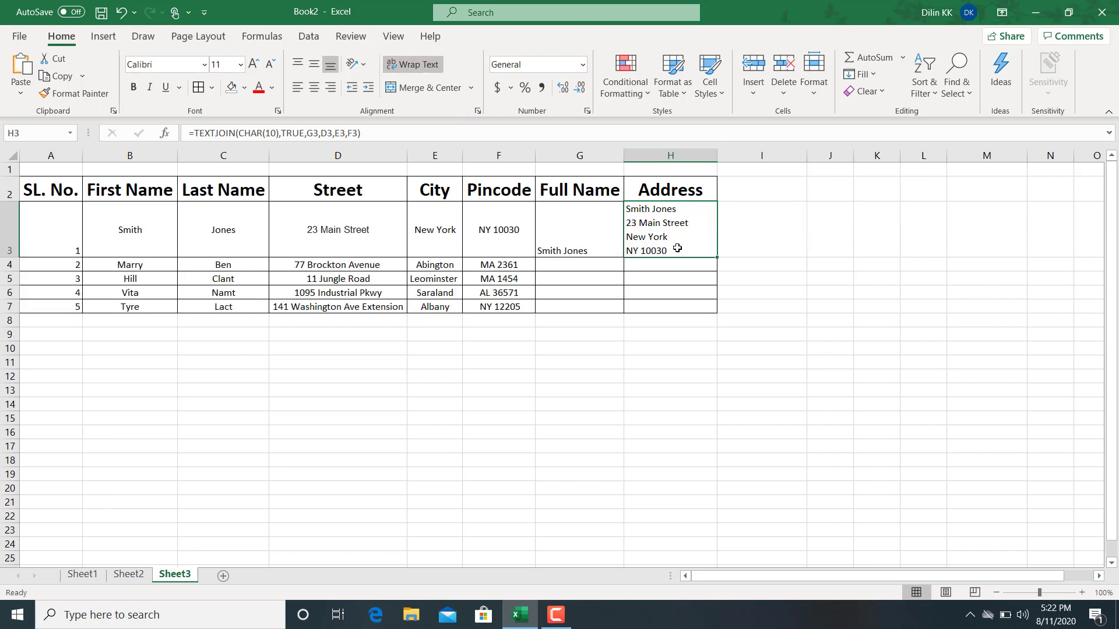
{"action": "left_click", "coordinate": [587, 248]}
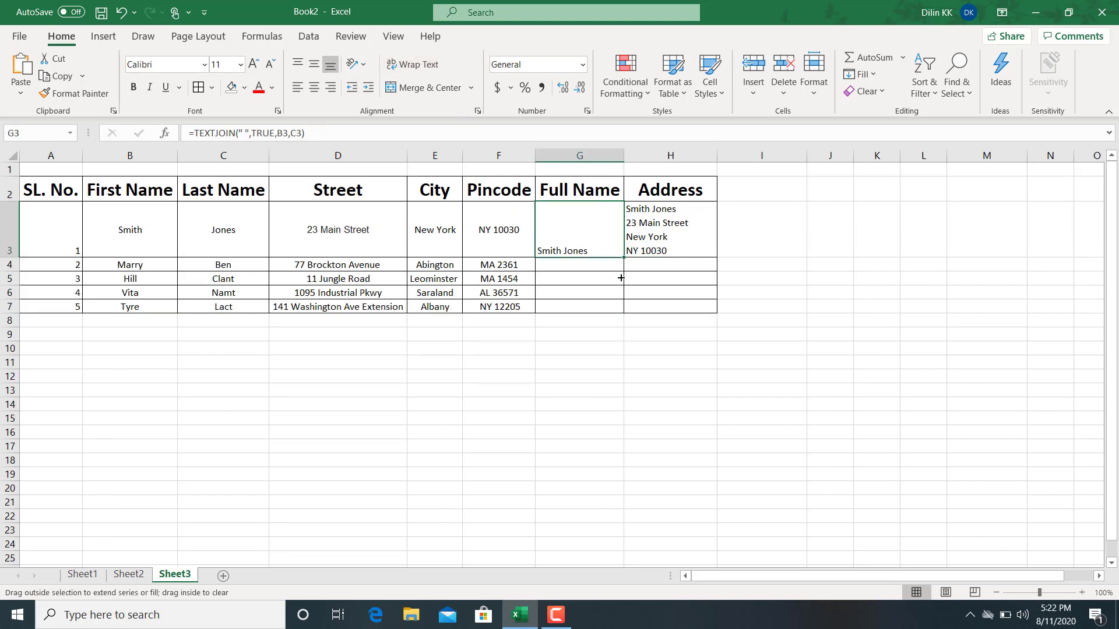
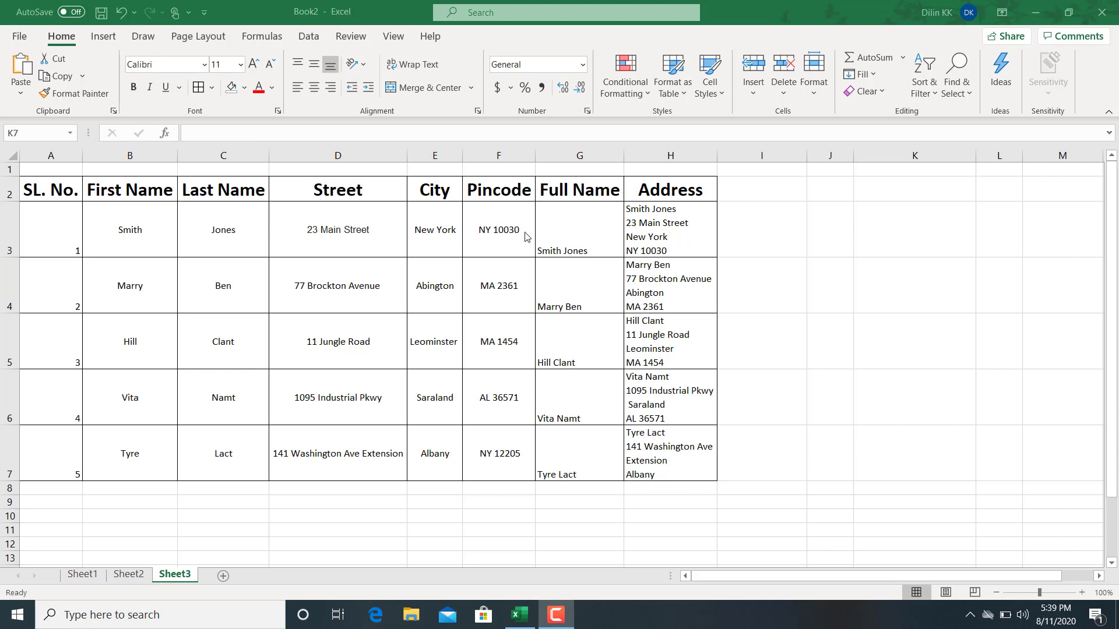
- Start another TEXTJOIN formula in empty cell I3, beside the first address
{"action": "left_click", "coordinate": [764, 241]}
{"action": "left_click", "coordinate": [763, 239]}
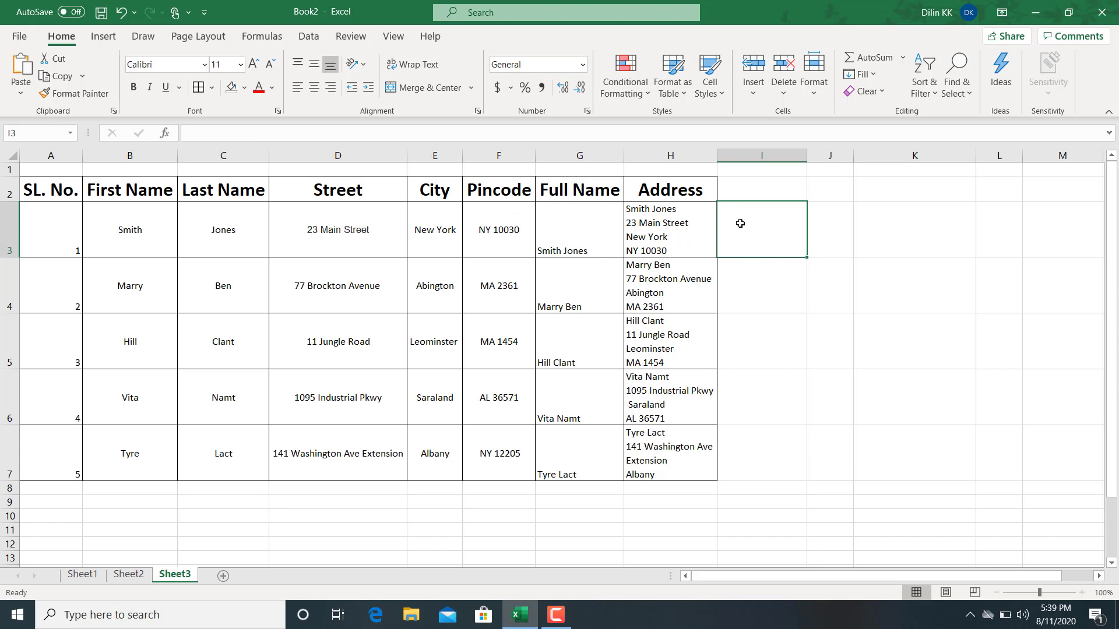
{"action": "left_click", "coordinate": [210, 138]}
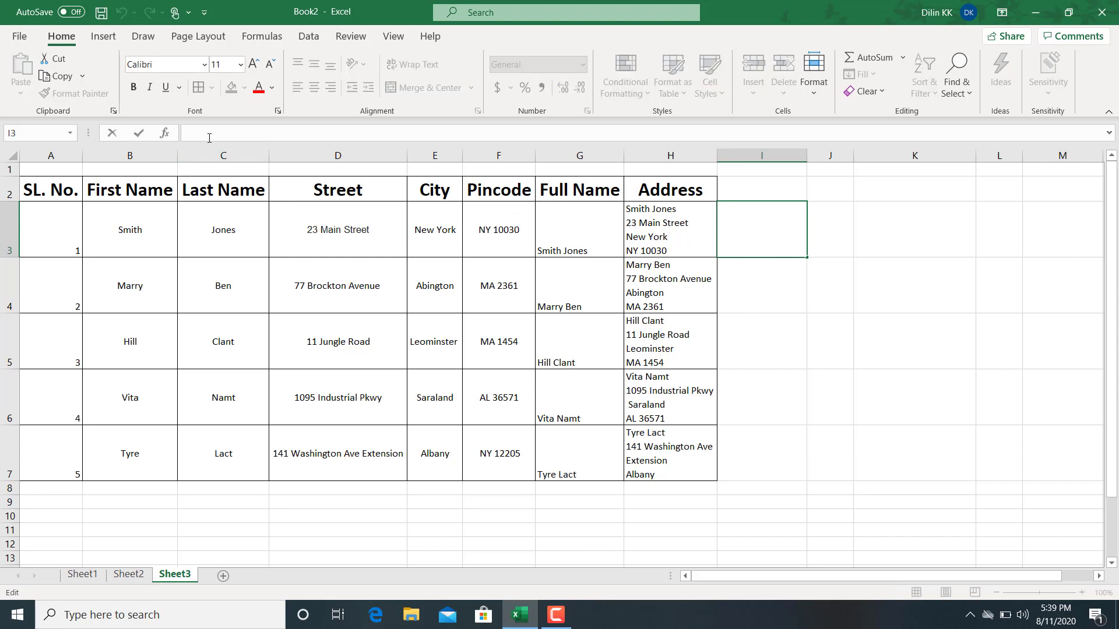
{"action": "type", "text": "=text"}
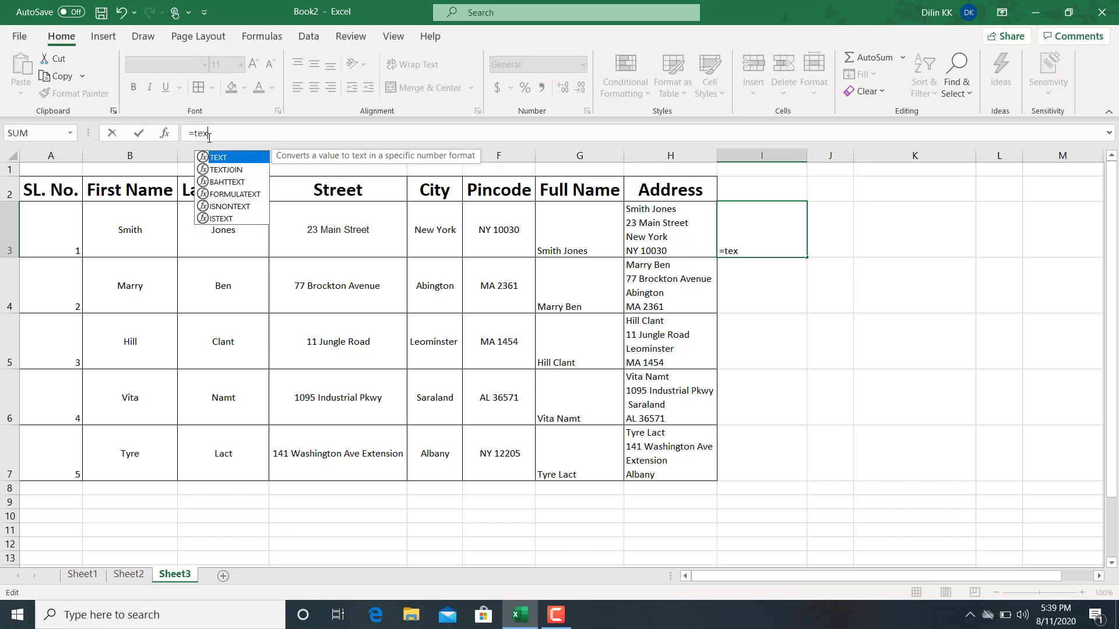
{"action": "double_click", "coordinate": [228, 169]}
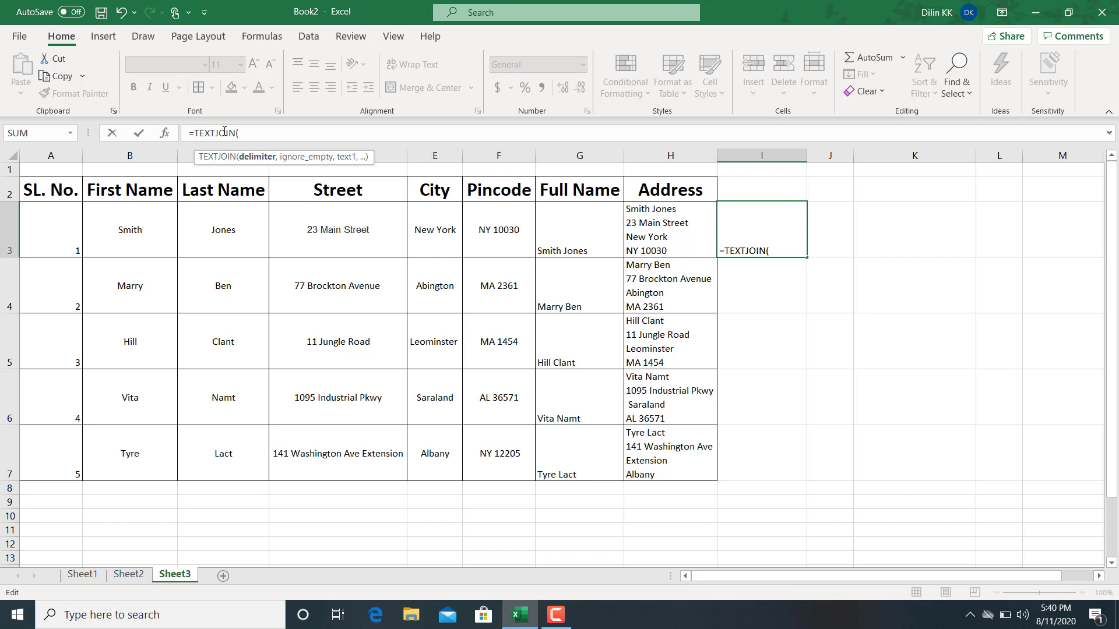
- Set char(10) as the delimiter and true for ignoring empty cells in the I3 formula
{"action": "type", "text": "char"}
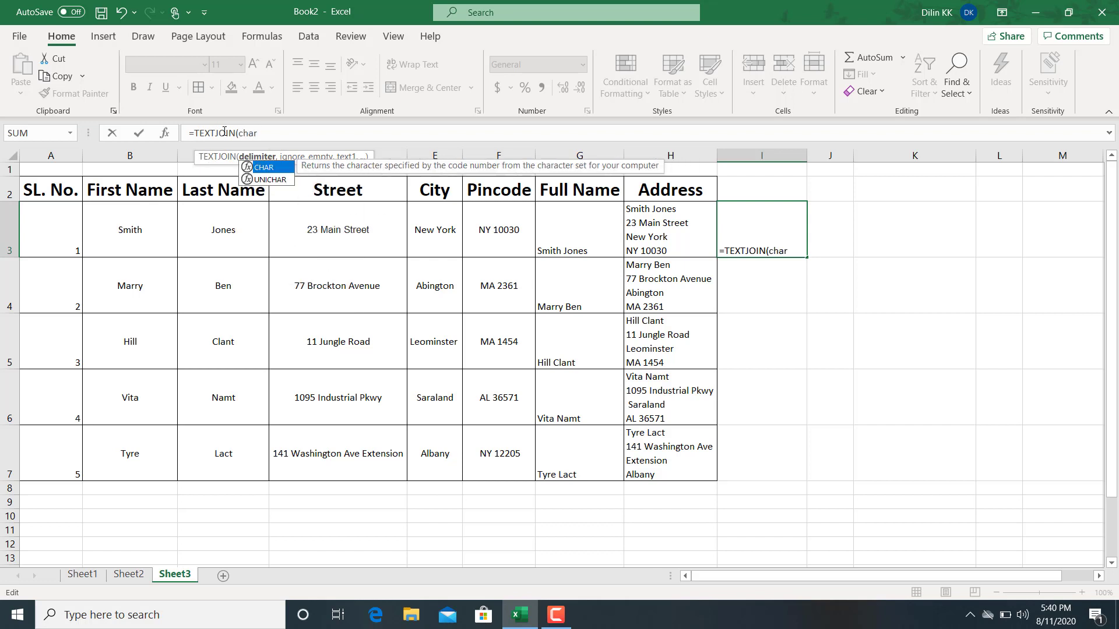
{"action": "type", "text": "(1"}
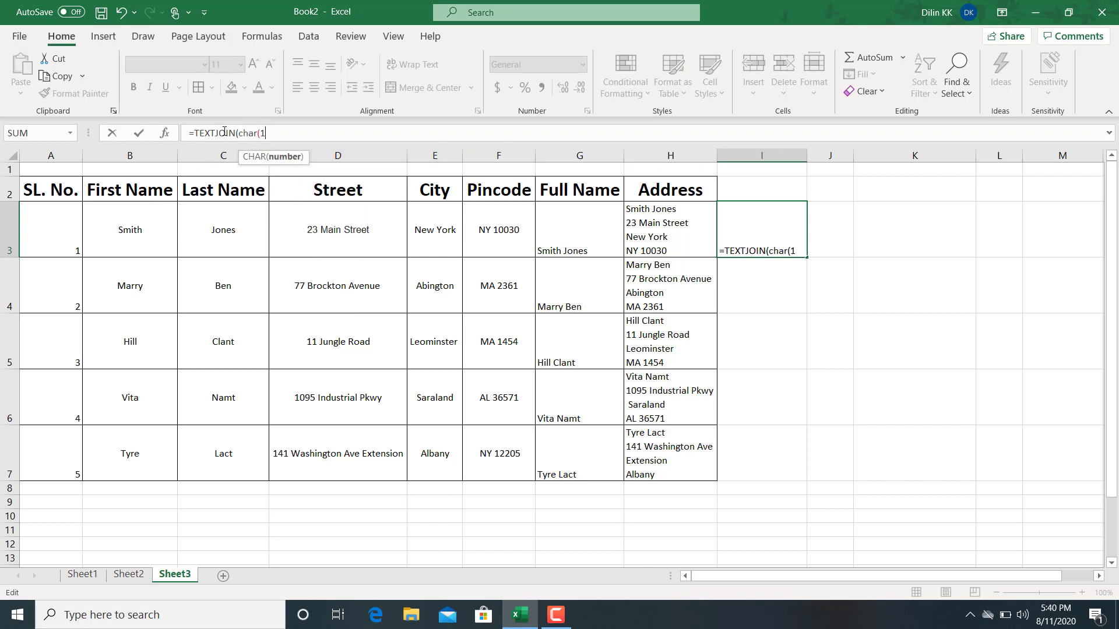
{"action": "type", "text": "0),"}
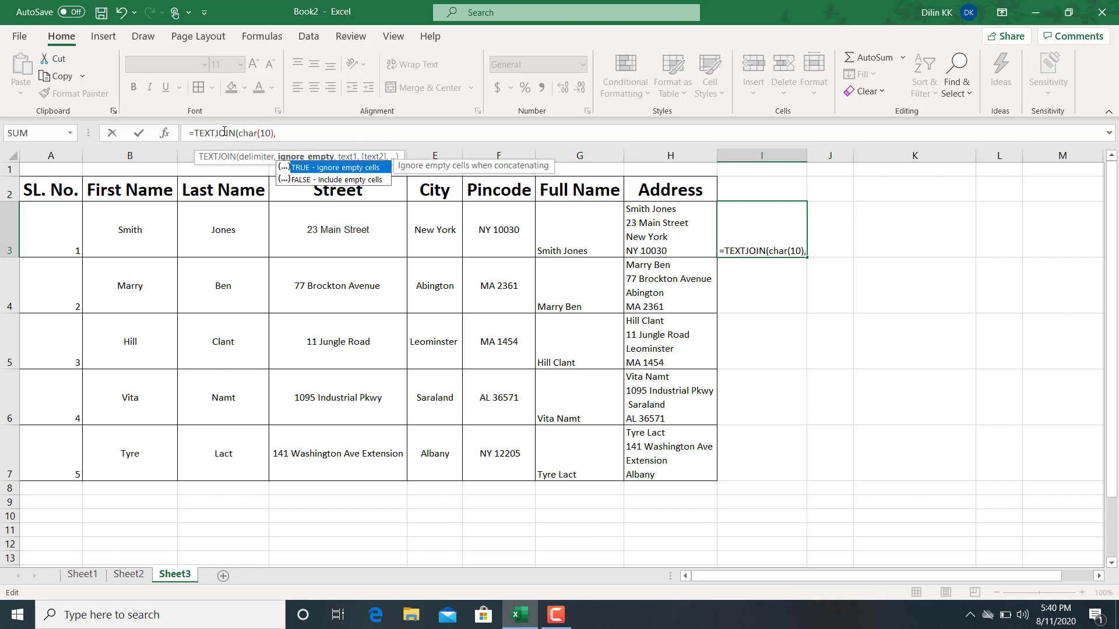
{"action": "type", "text": "t"}
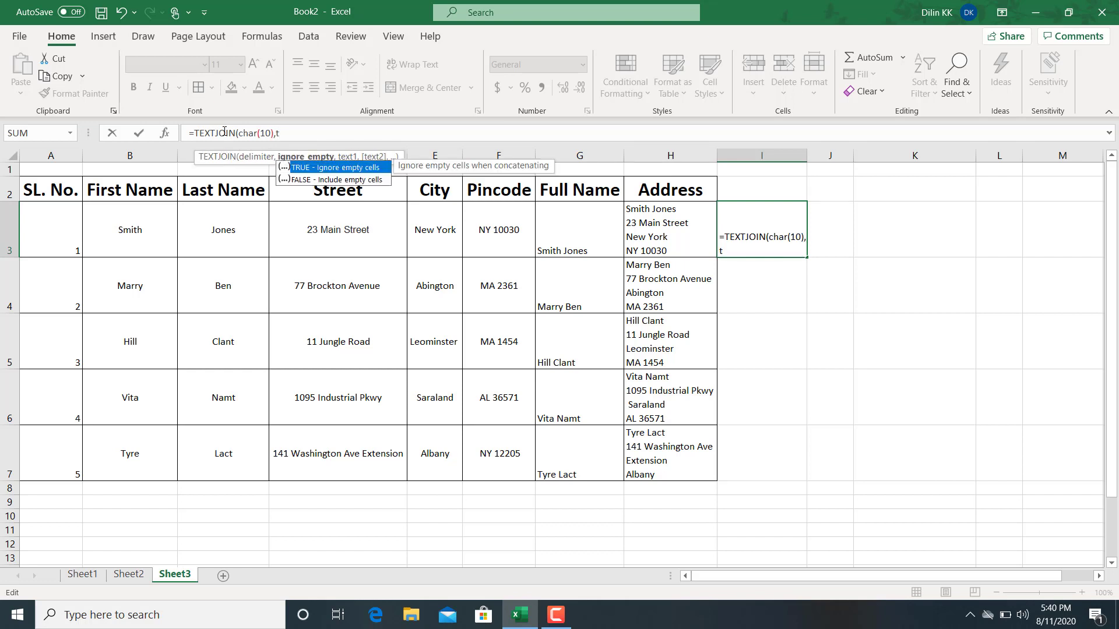
{"action": "type", "text": "rue,"}
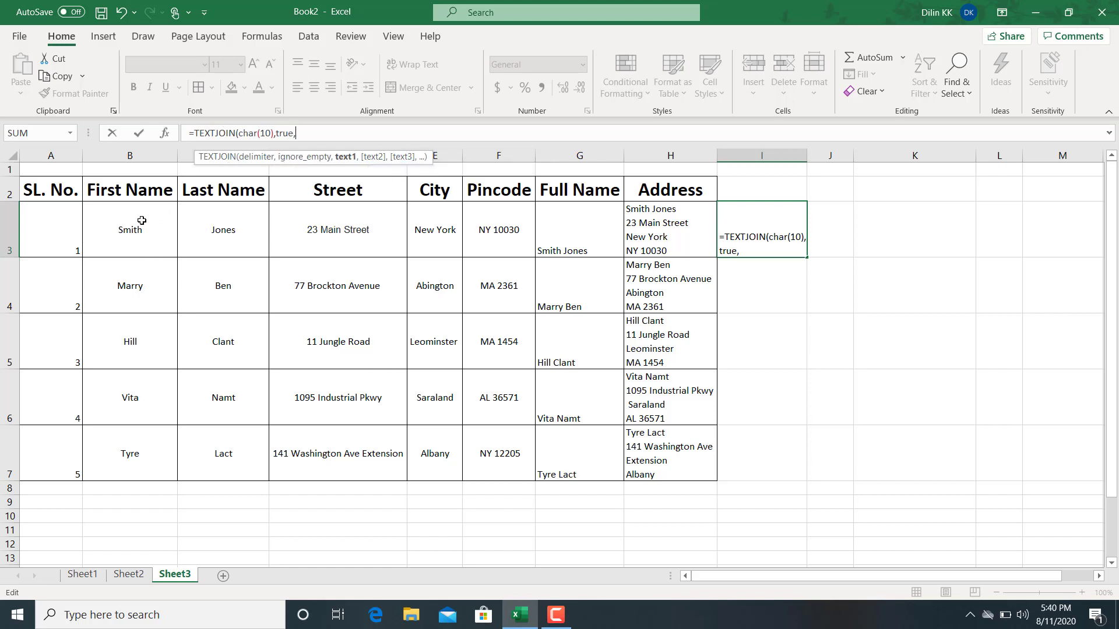
- Nest TEXTJOIN(" ",true,B3,C3) as the first text of the I3 formula to join the first and last names
{"action": "type", "text": "text"}
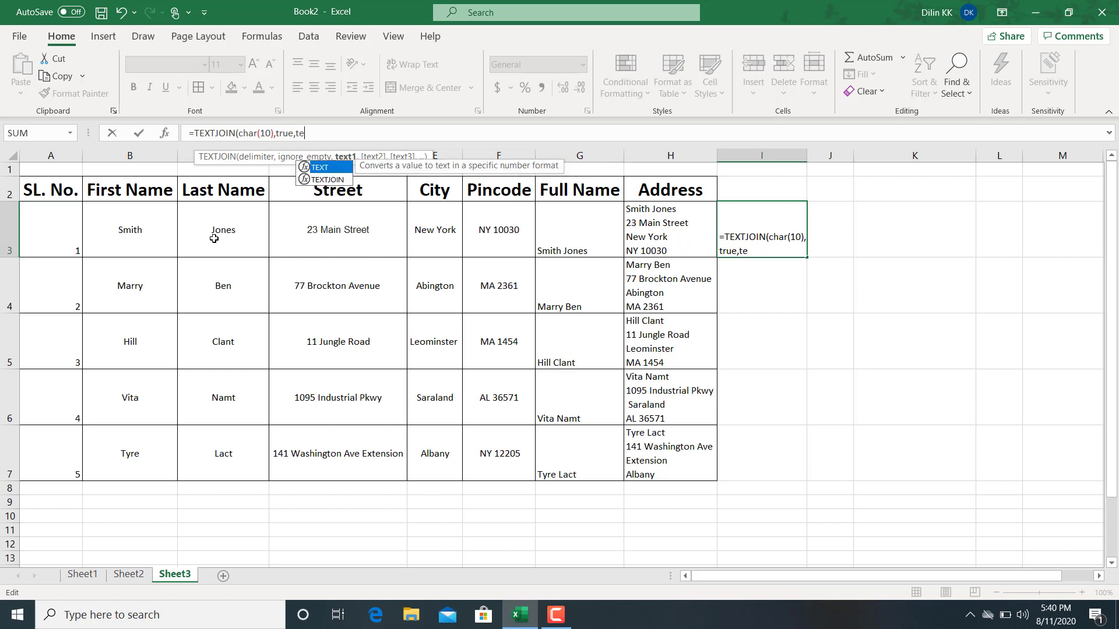
{"action": "double_click", "coordinate": [331, 179]}
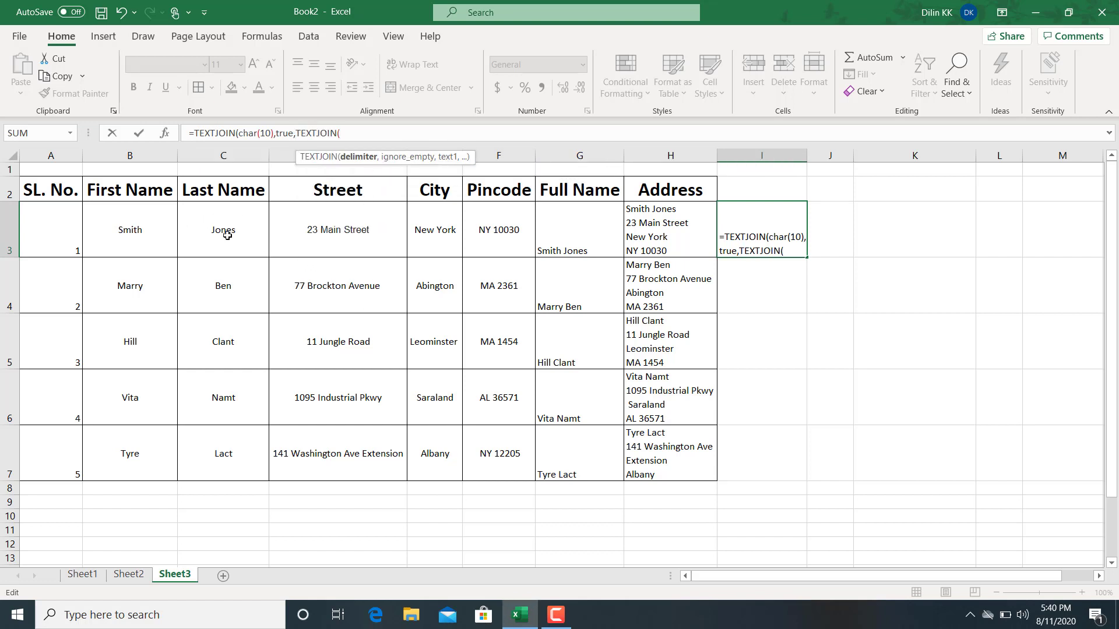
{"action": "type", "text": "\"\" ,true,"}
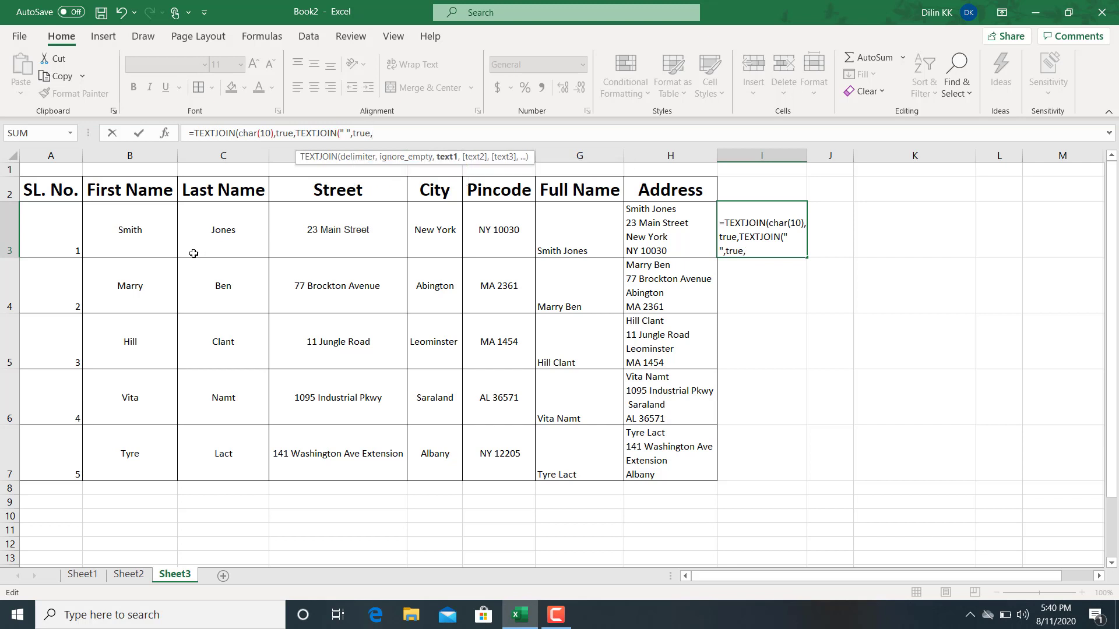
{"action": "left_click", "coordinate": [129, 232]}
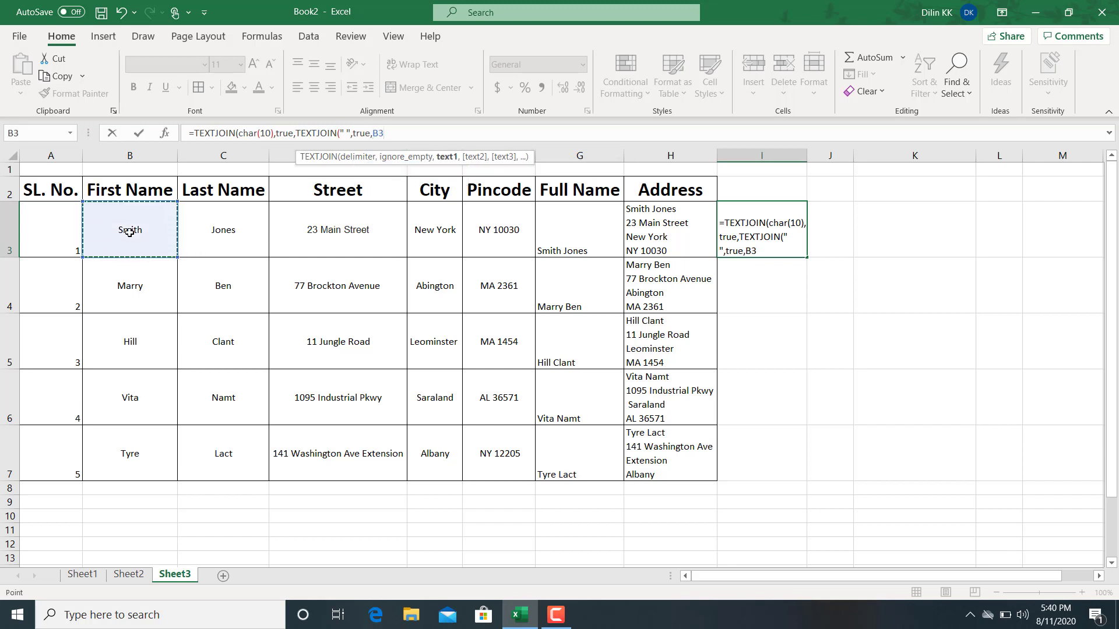
{"action": "type", "text": ","}
{"action": "left_click", "coordinate": [218, 233]}
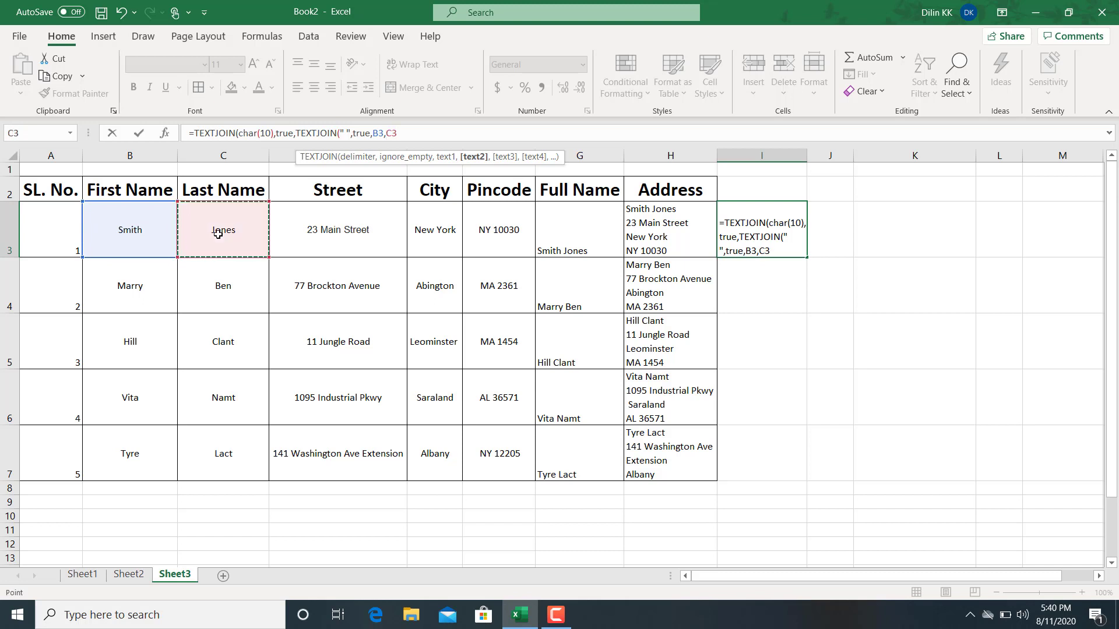
{"action": "type", "text": ")"}
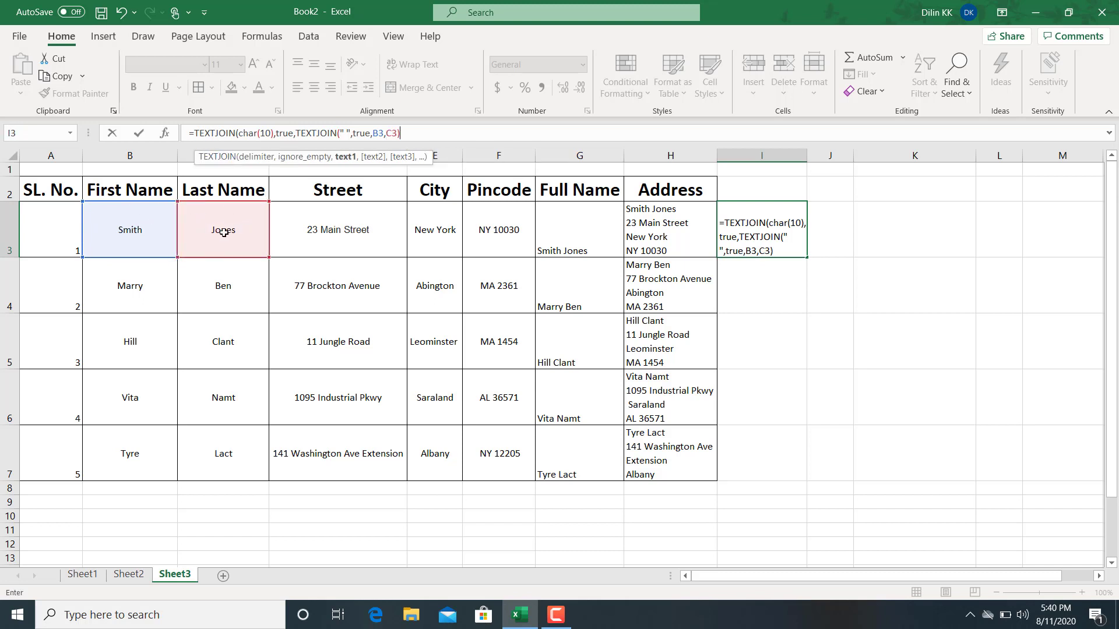
{"action": "type", "text": ","}
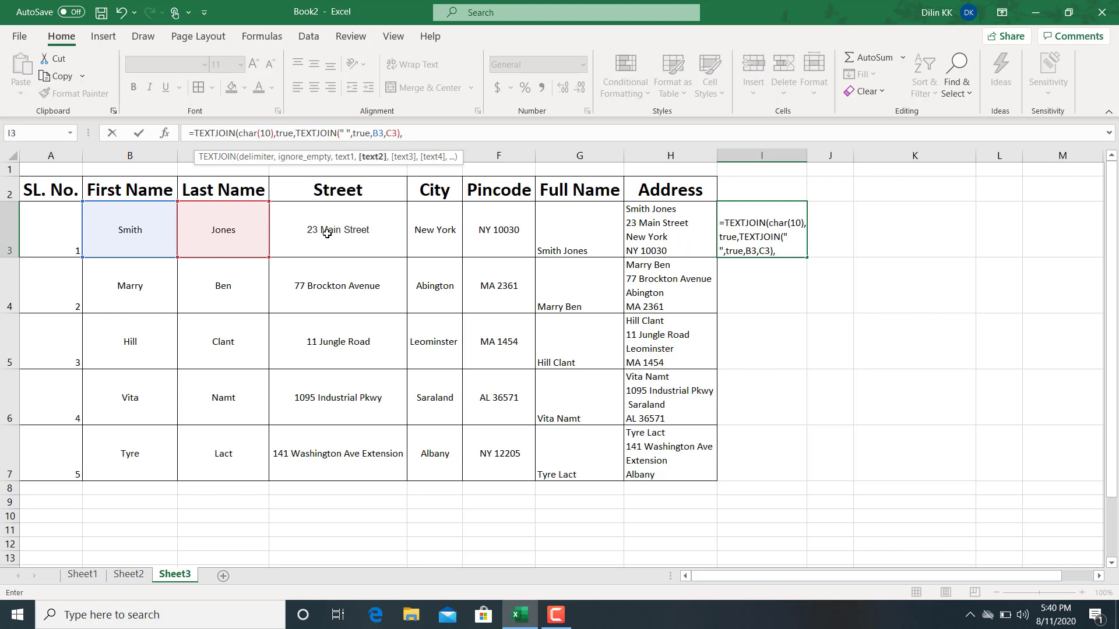
- Complete the I3 formula with street D3, city E3 and pincode F3, and wrap the cell's text
{"action": "left_click", "coordinate": [322, 232]}
{"action": "type", "text": ","}
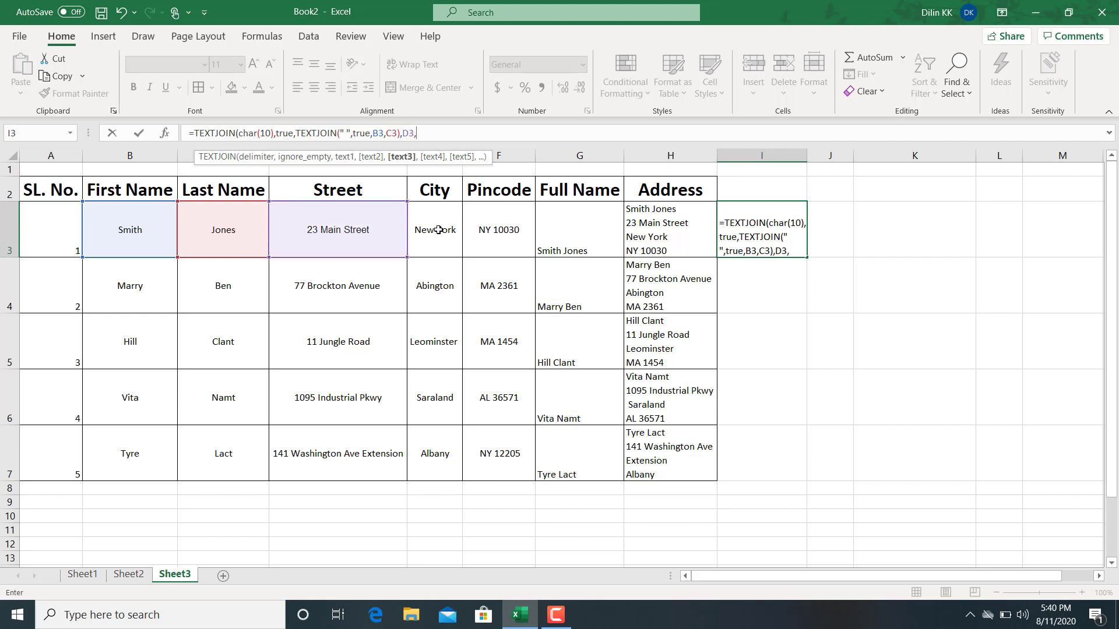
{"action": "left_click", "coordinate": [438, 230]}
{"action": "type", "text": ","}
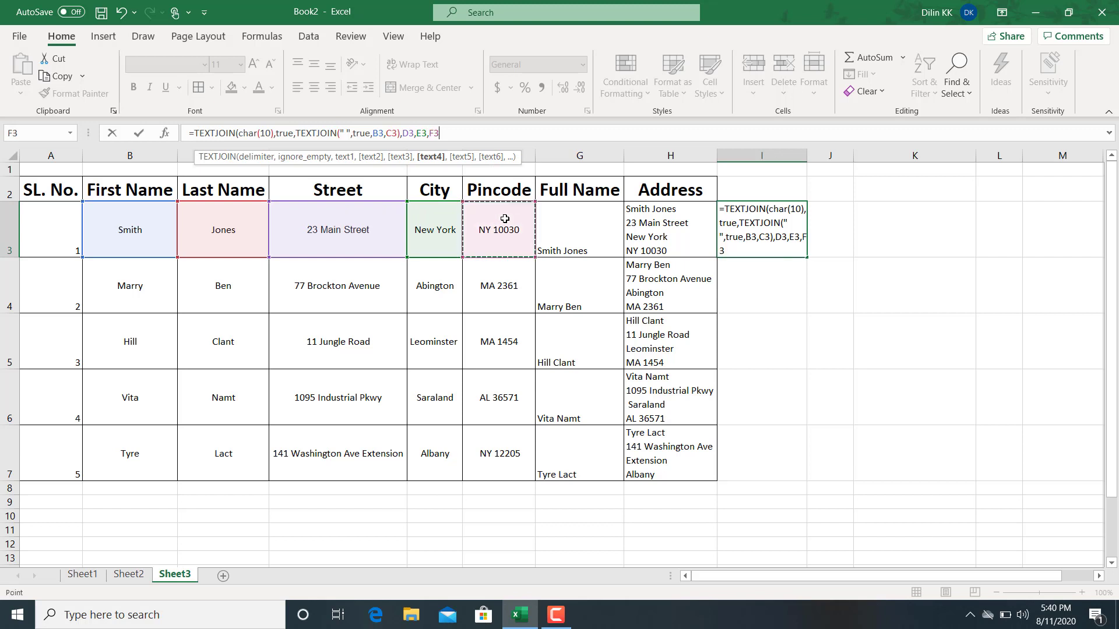
{"action": "left_click", "coordinate": [505, 218]}
{"action": "type", "text": ")"}
{"action": "key", "text": "Return"}
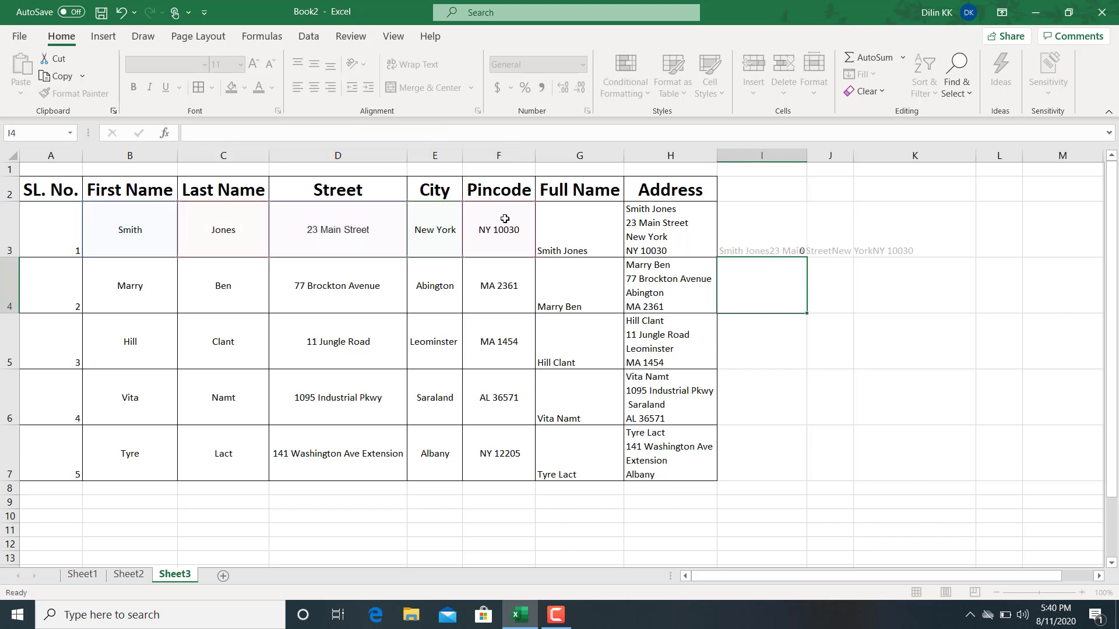
{"action": "left_click", "coordinate": [768, 219]}
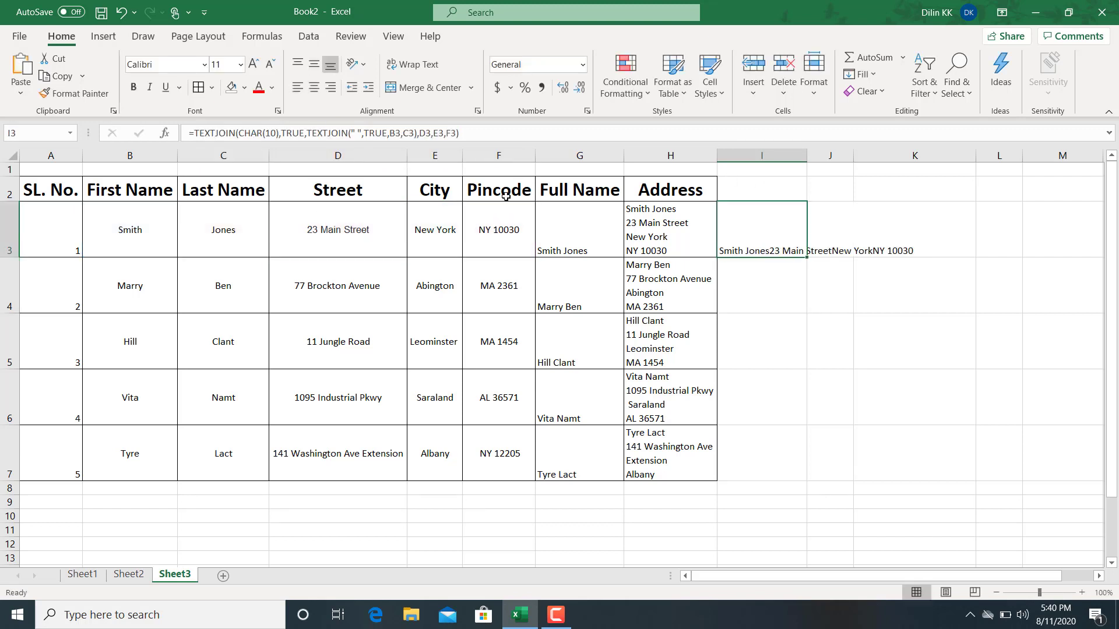
{"action": "left_click", "coordinate": [412, 64]}
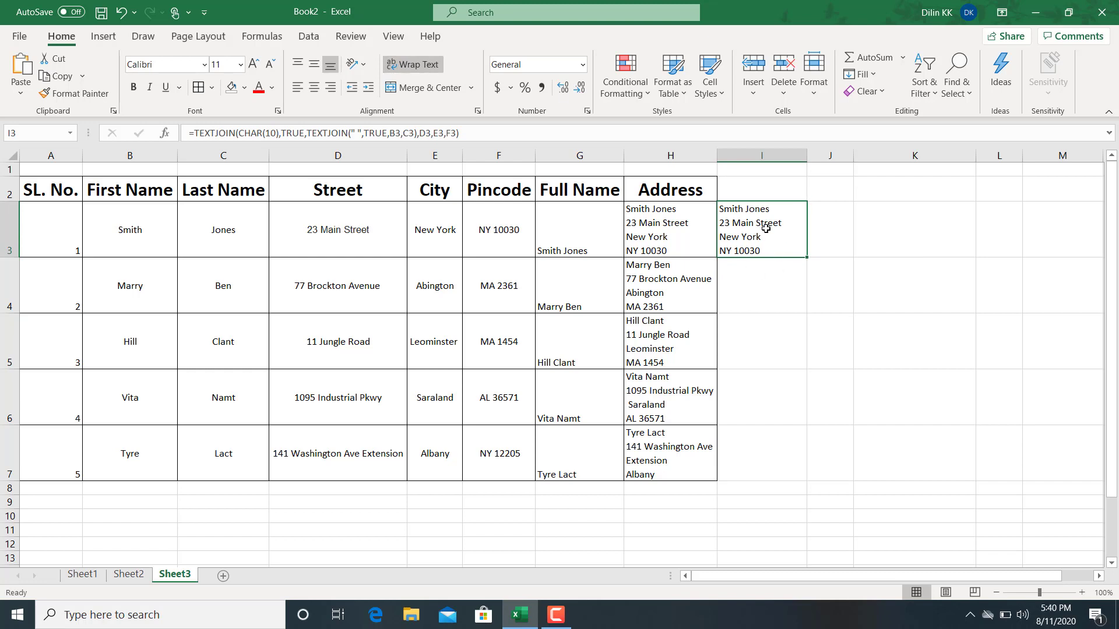